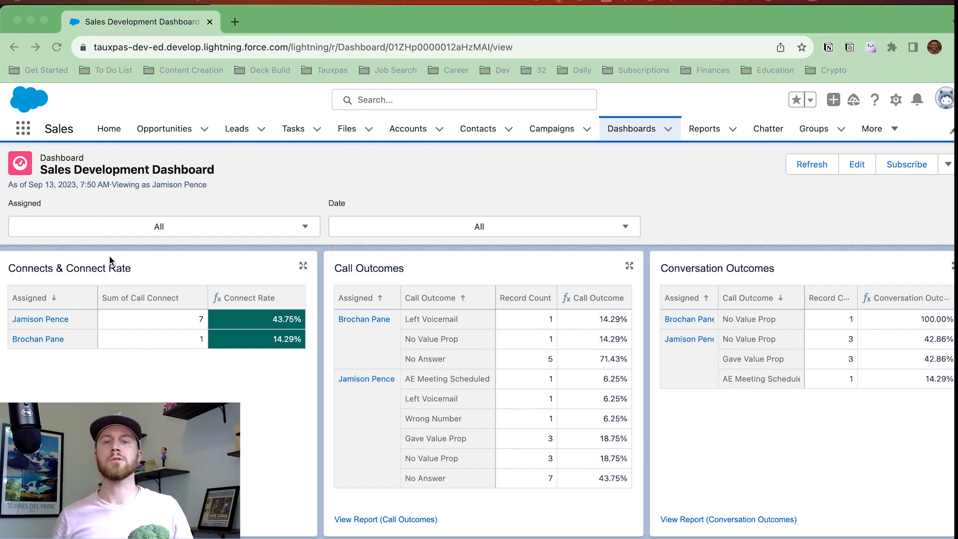
Review the Connects & Connect Rate title and the Assigned and Date filter value lists.
left_click(35, 272)
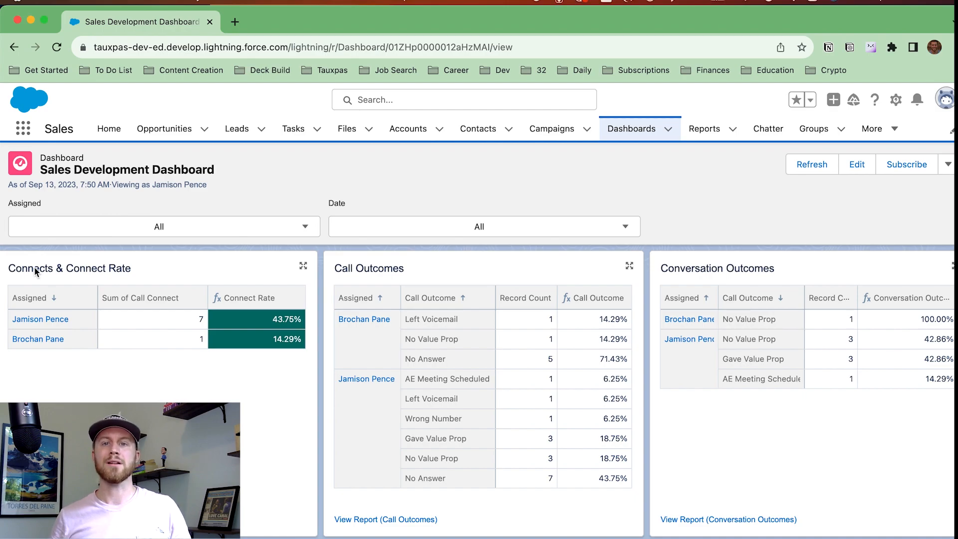
triple_click(35, 272)
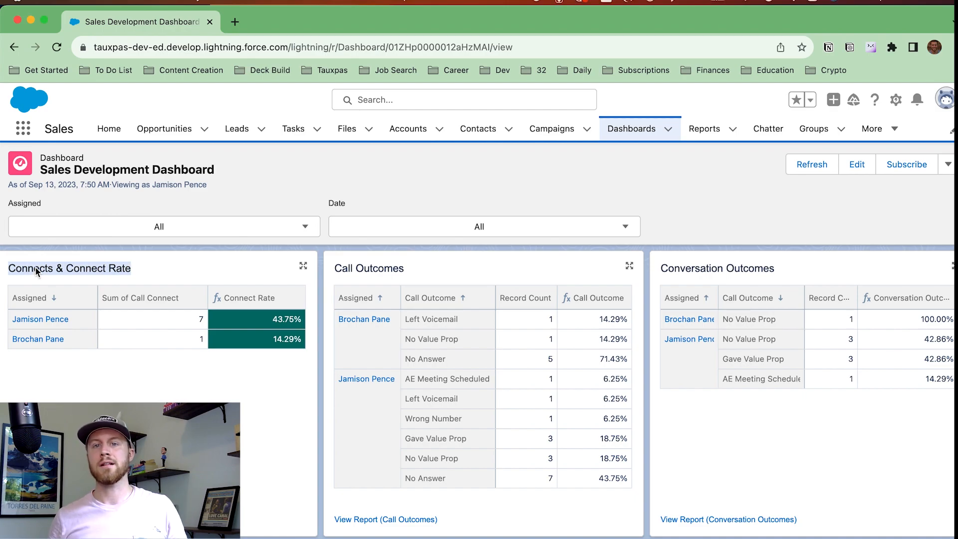
left_click(114, 274)
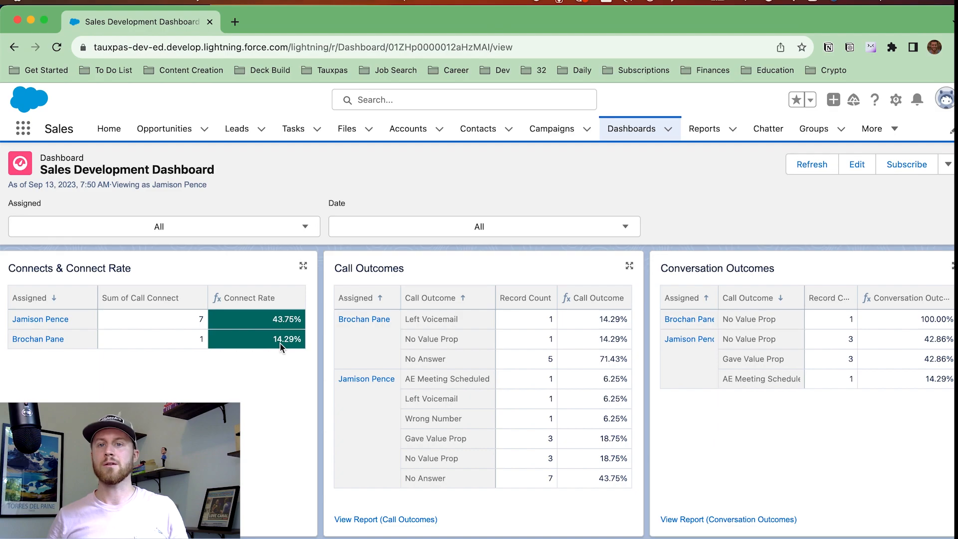
left_click(309, 230)
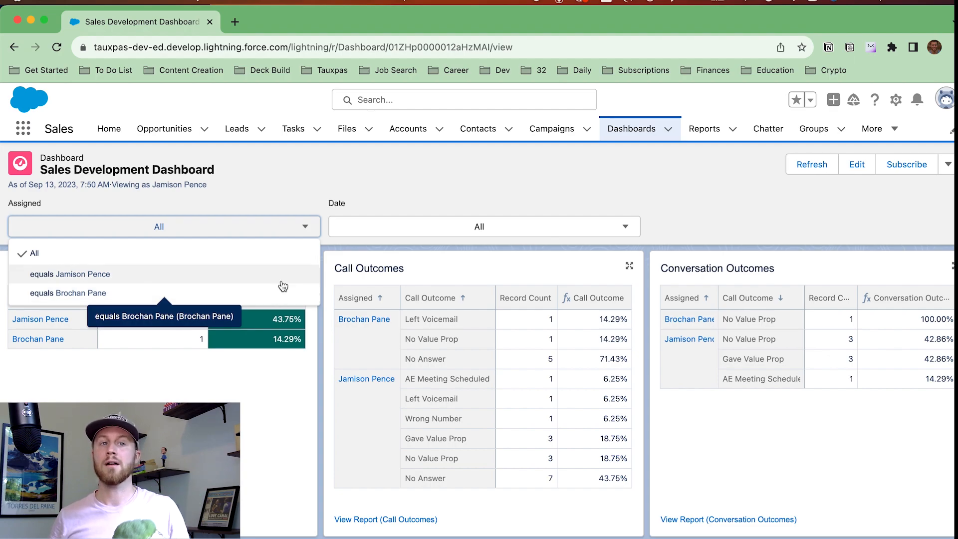
left_click(481, 229)
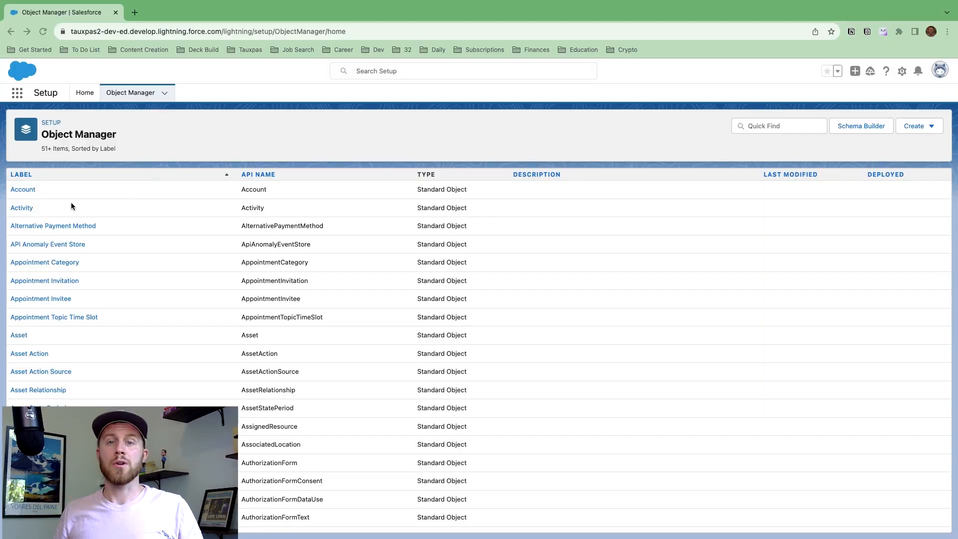
Start a new Picklist custom field in the Activity object's Fields & Relationships.
left_click(22, 207)
left_click(35, 191)
left_click(796, 172)
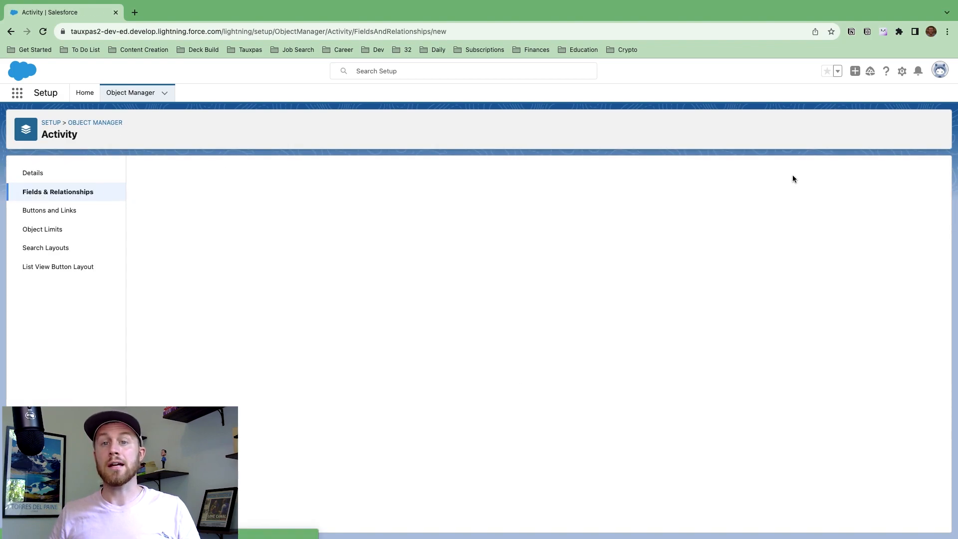
scroll(202, 370, "down", 3)
left_click(145, 446)
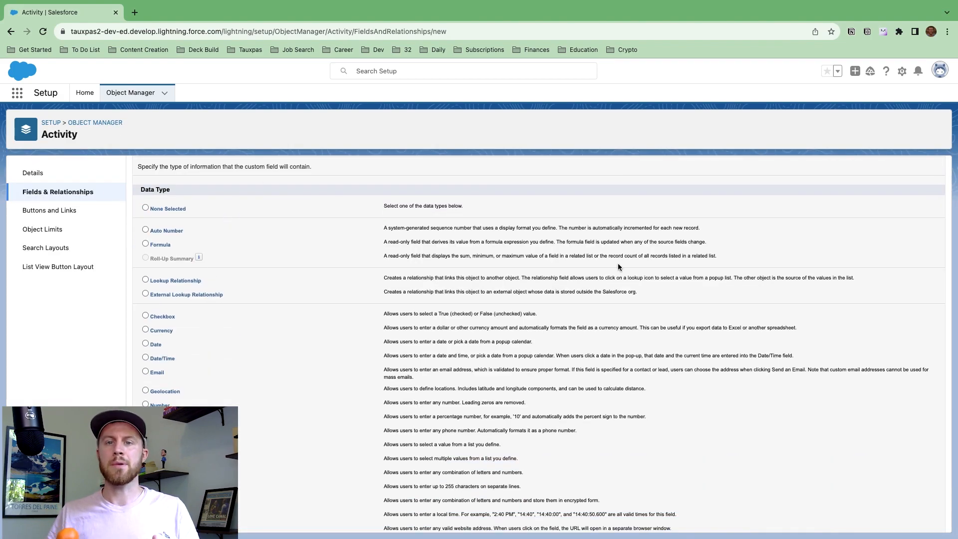
scroll(619, 267, "up", 3)
left_click(911, 221)
Name the picklist 'Type' with values Call, Email and Linkedin, and save it.
type("Typ")
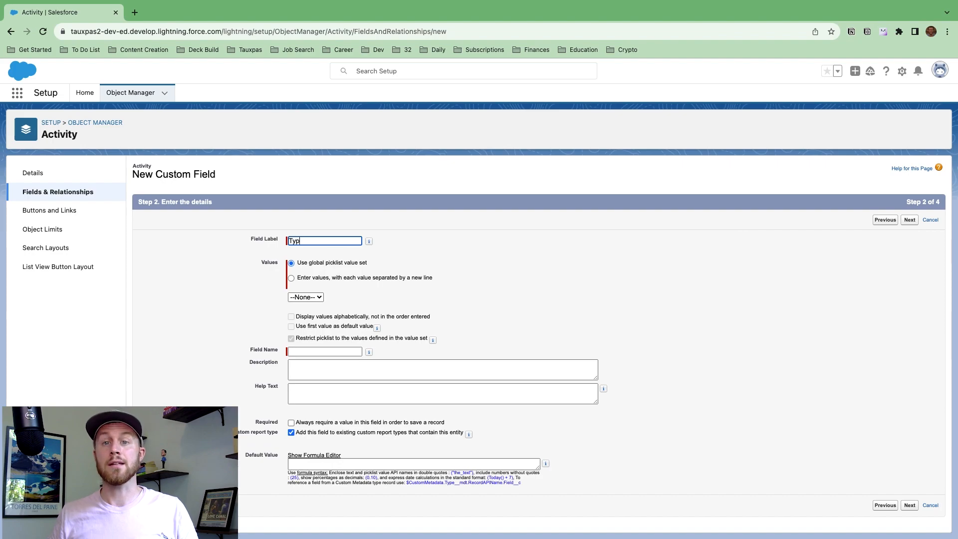
type("e")
left_click(292, 278)
type("Call")
key("Return")
type("Email")
key("Return")
type("Linkedin")
left_click(581, 317)
scroll(626, 348, "down", 1)
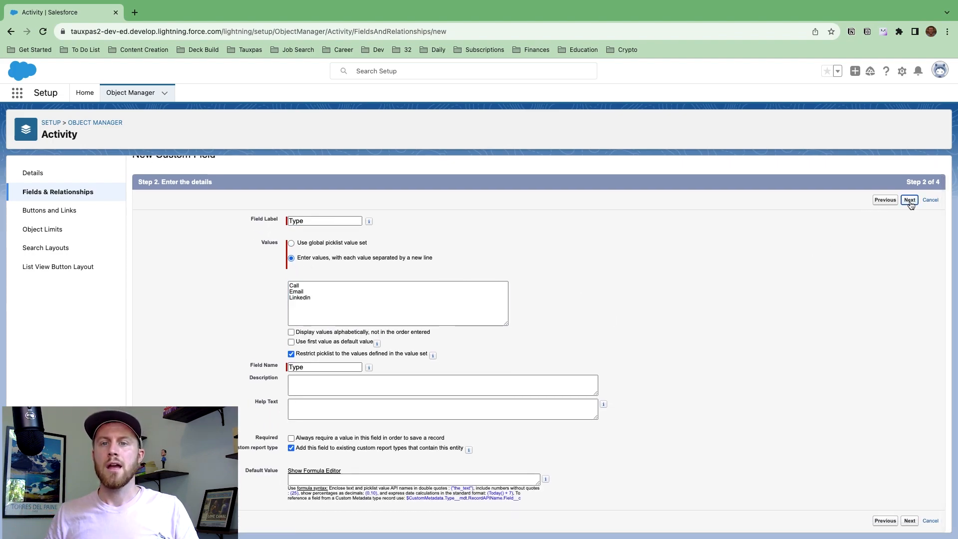
left_click(910, 201)
left_click(909, 220)
left_click(909, 220)
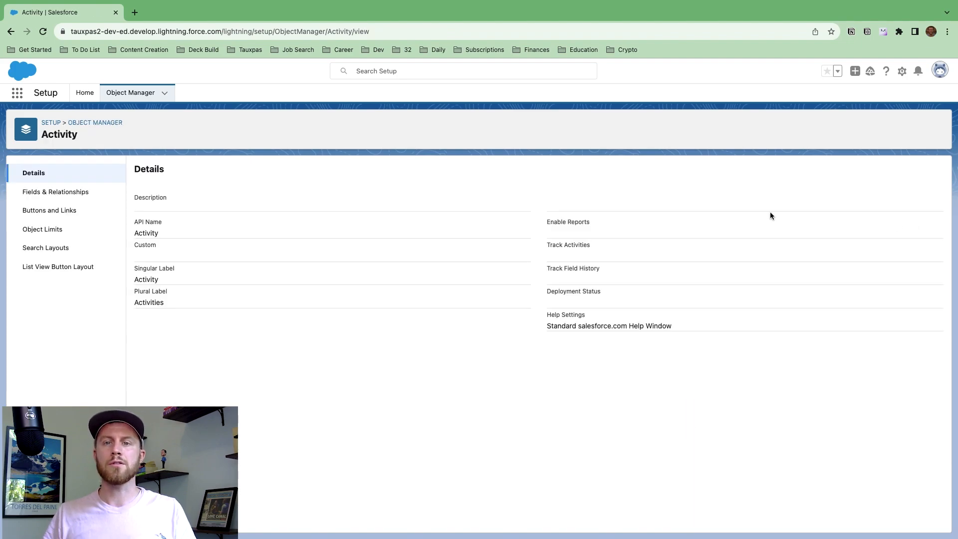
Create the 'Call Connect' formula field from the pasted formula, syntax-checked, and save it.
left_click(76, 193)
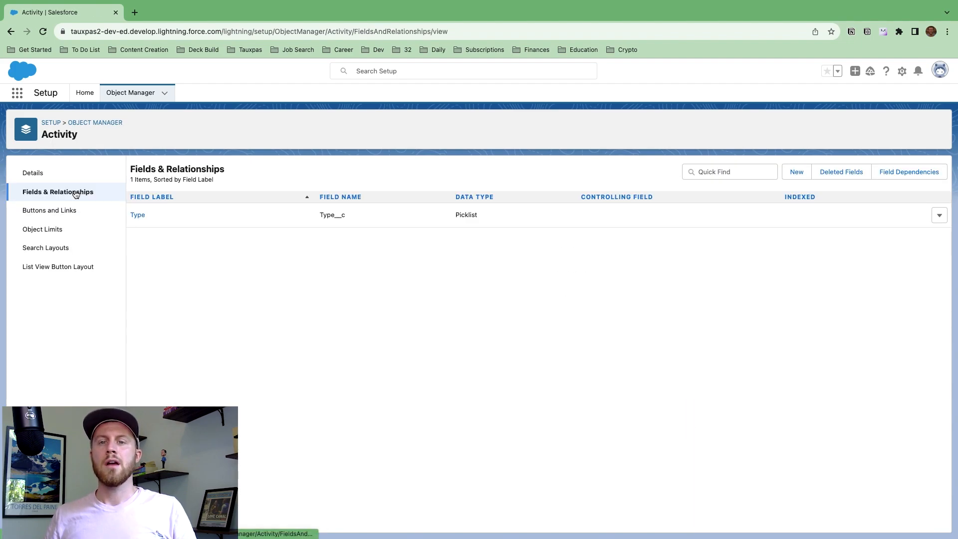
left_click(792, 173)
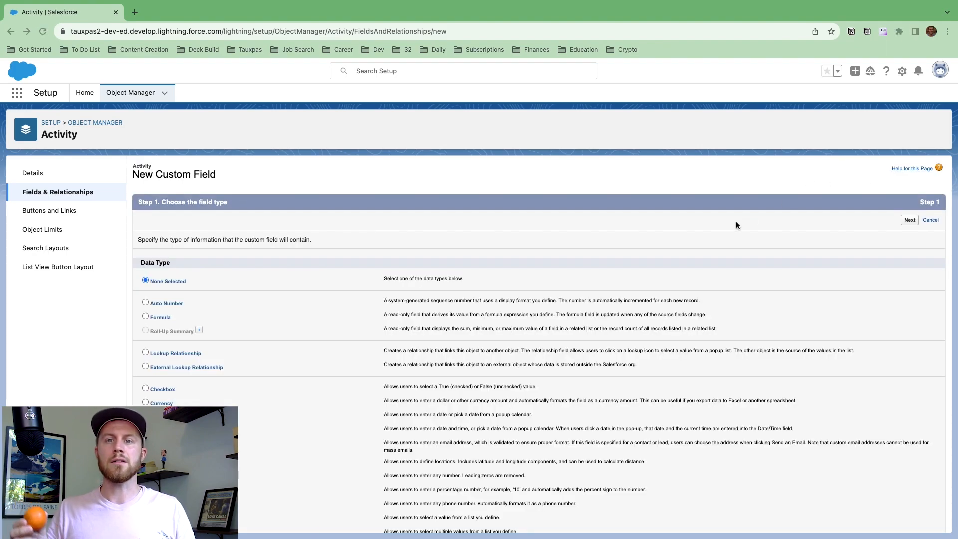
left_click(146, 318)
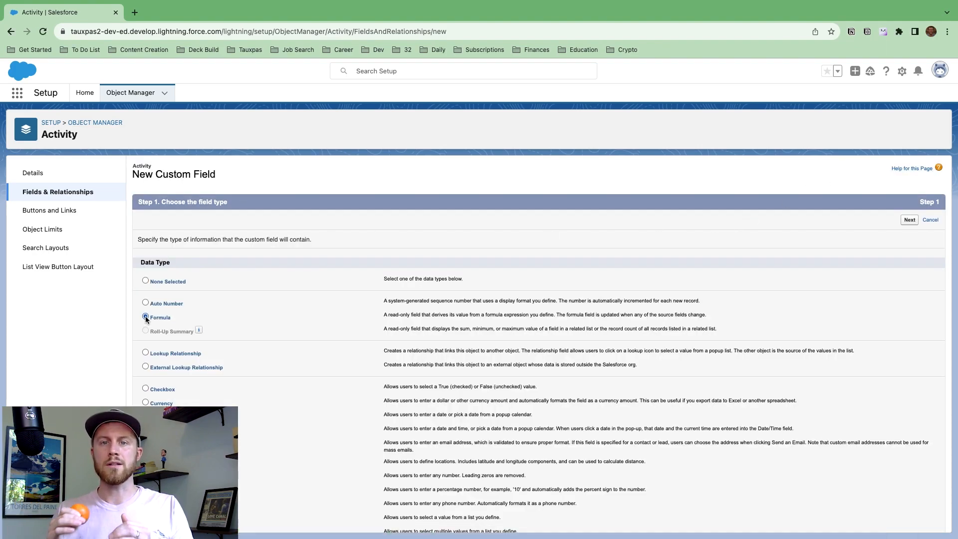
left_click(909, 220)
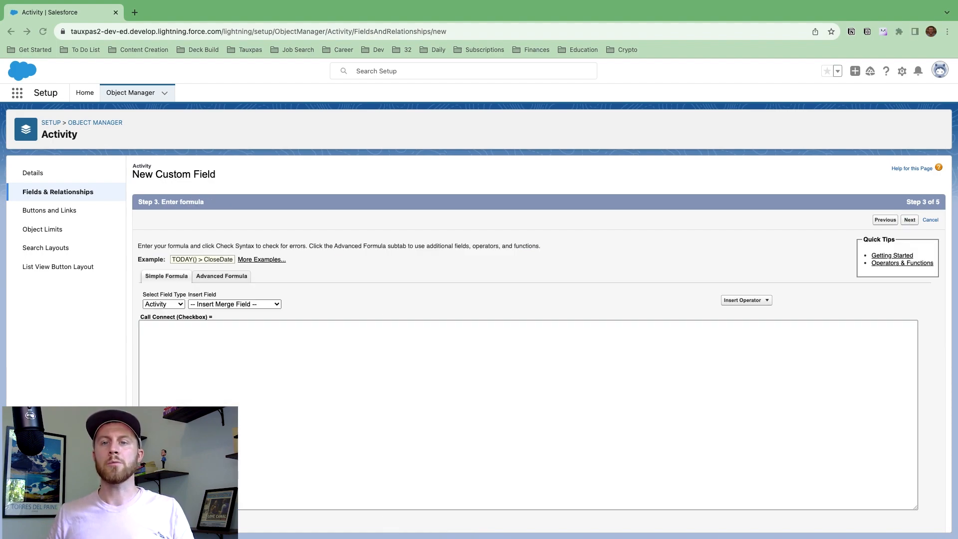
left_click(597, 341)
type("IF(AND(CONTAINS(Subject, \"[Connected]\"), ISPICKVAL(Type__c, \"Call\")), TRUE, FALSE)")
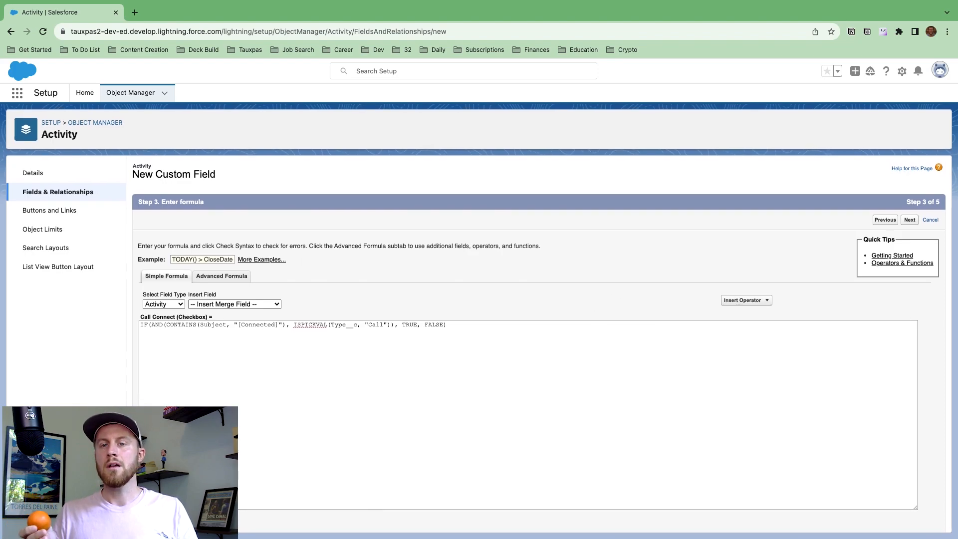
left_click(278, 468)
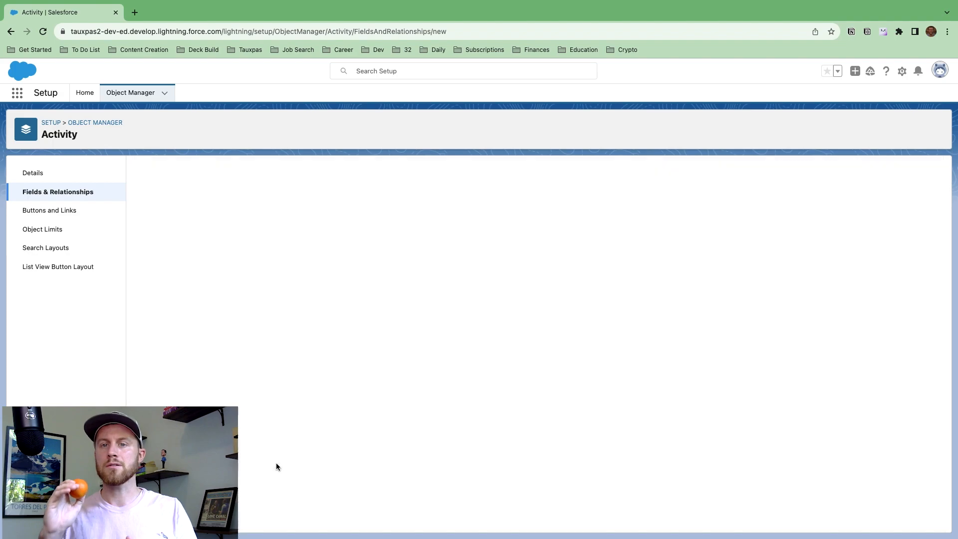
left_click(909, 223)
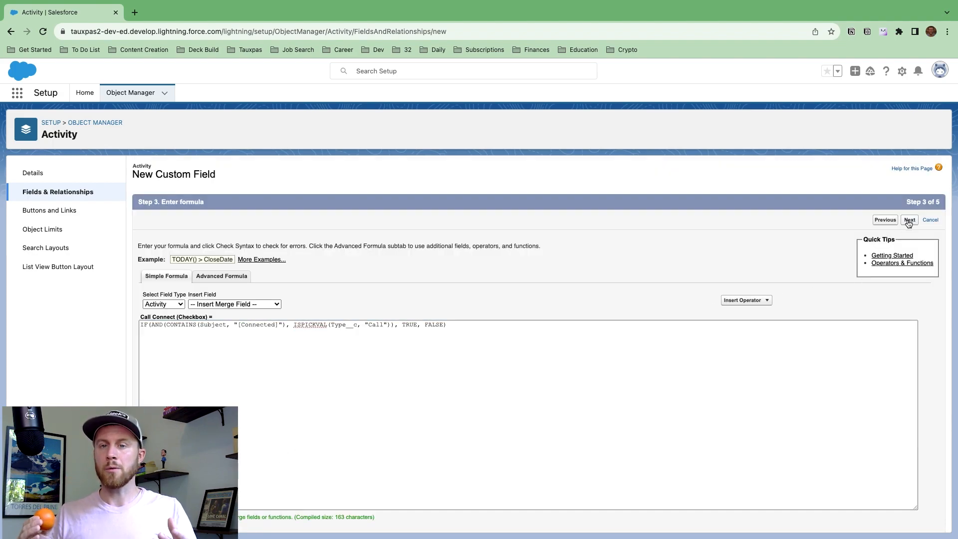
left_click(908, 223)
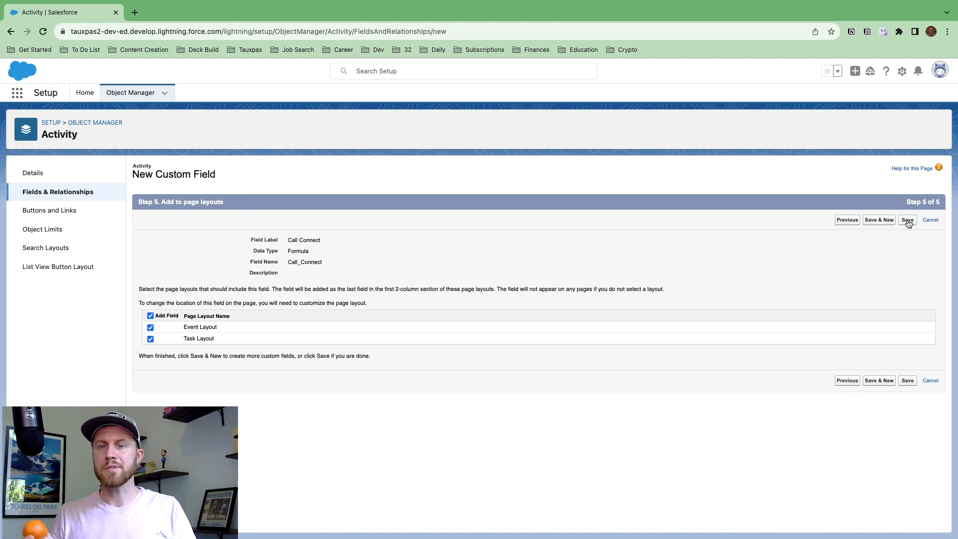
left_click(907, 220)
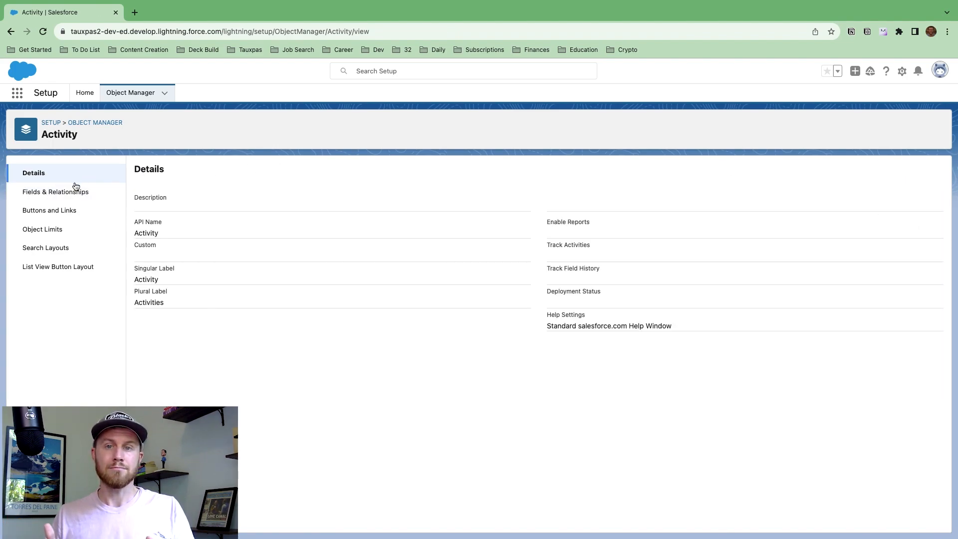
left_click(74, 190)
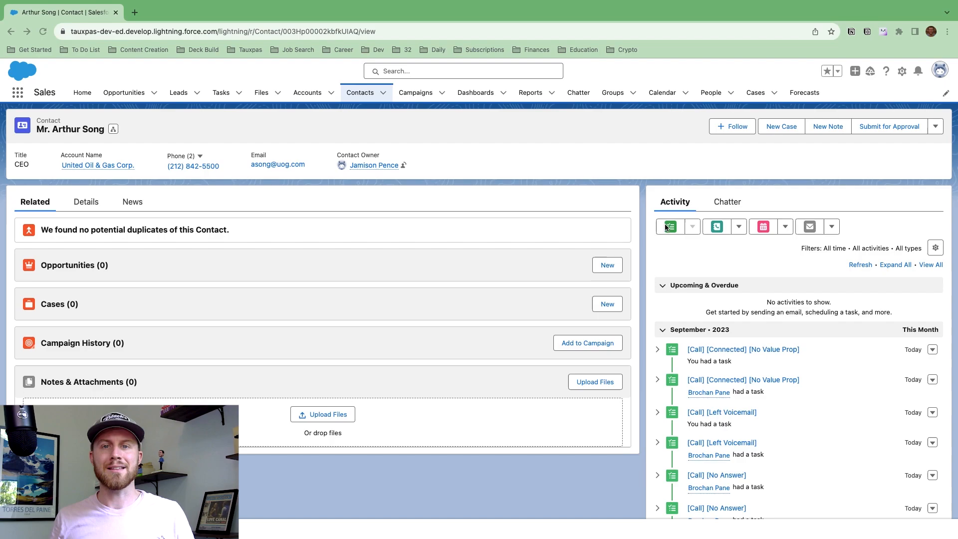
Log a new task with the pasted subject, due 12 September, status Completed.
left_click(668, 227)
type("[Call] [Connected] [No Value Prop]")
left_click(930, 364)
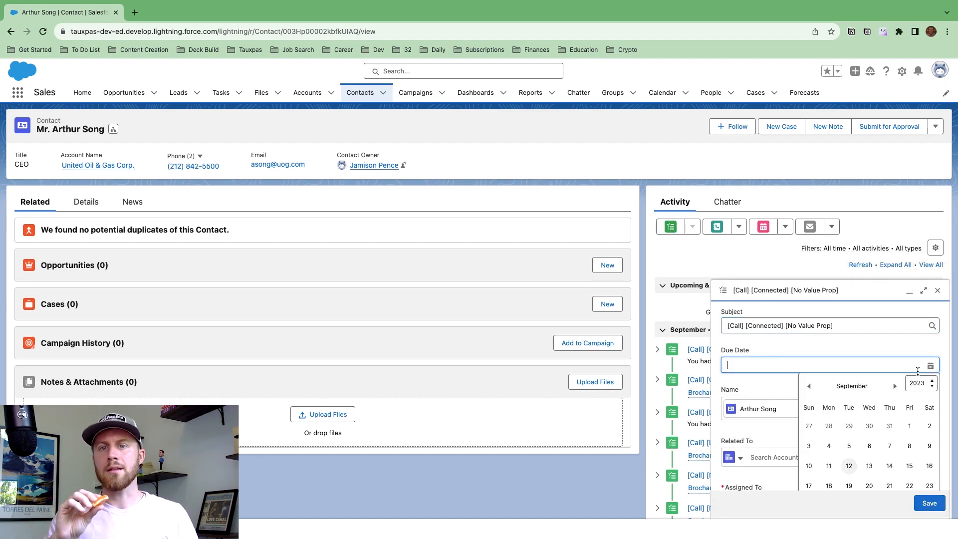
left_click(849, 465)
scroll(849, 465, "down", 1)
scroll(849, 465, "down", 2)
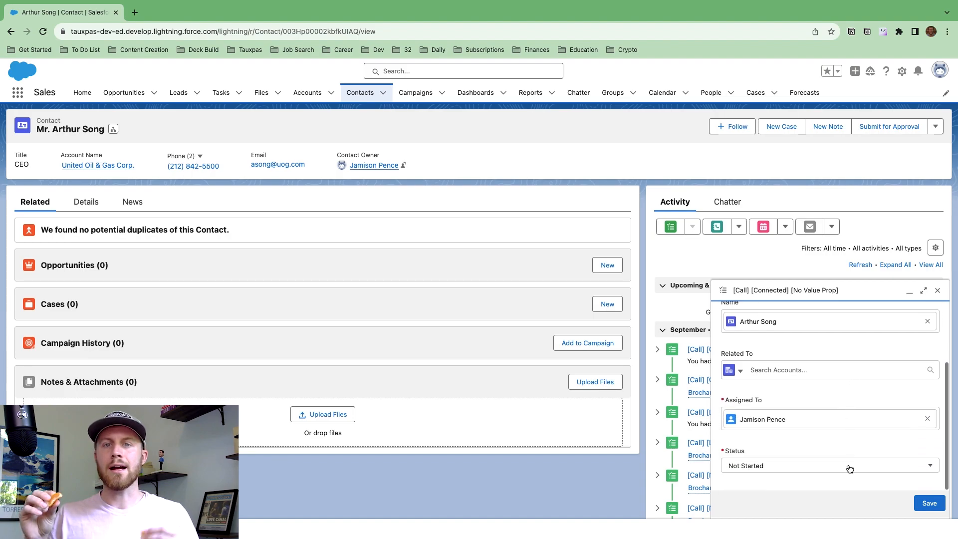
left_click(836, 465)
left_click(808, 401)
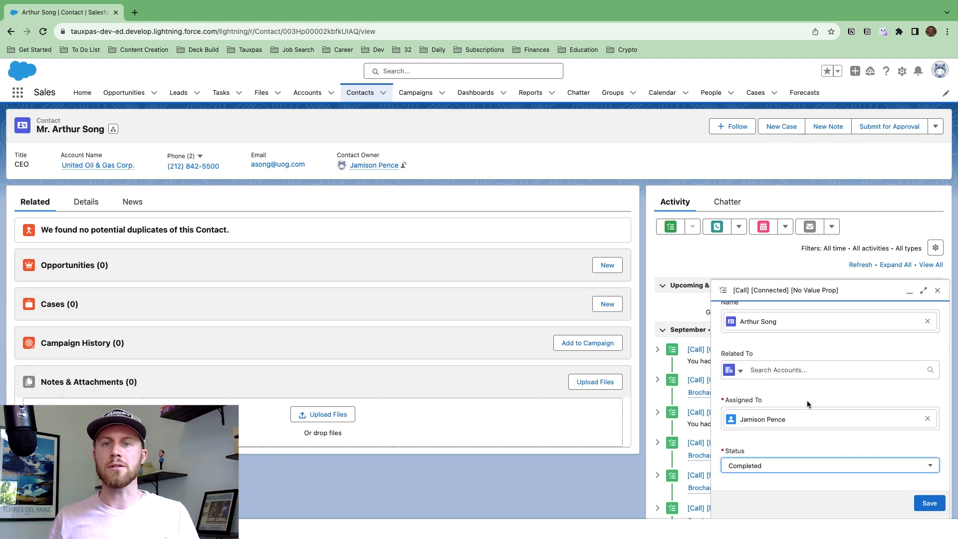
scroll(877, 447, "up", 3)
scroll(876, 447, "down", 3)
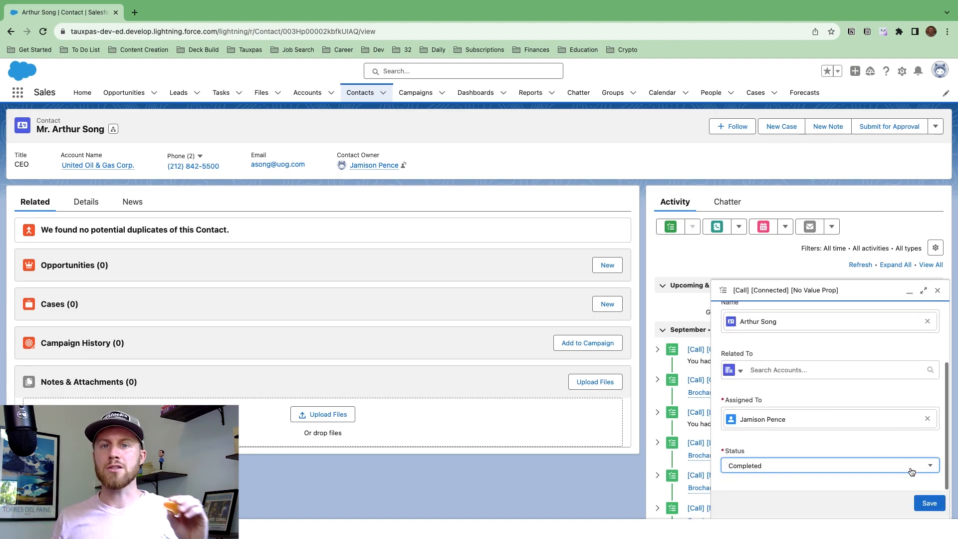
left_click(929, 503)
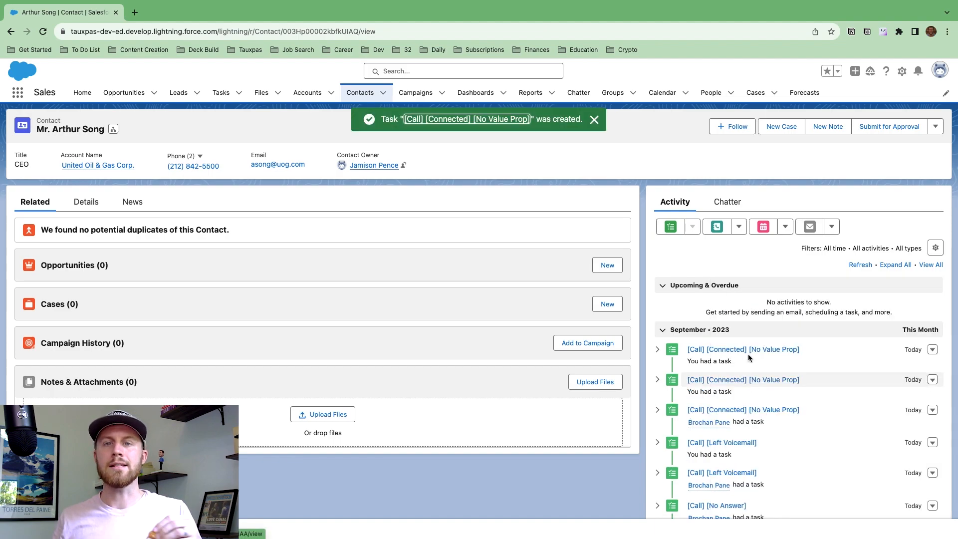
Change the saved task's Type to Call.
left_click(710, 353)
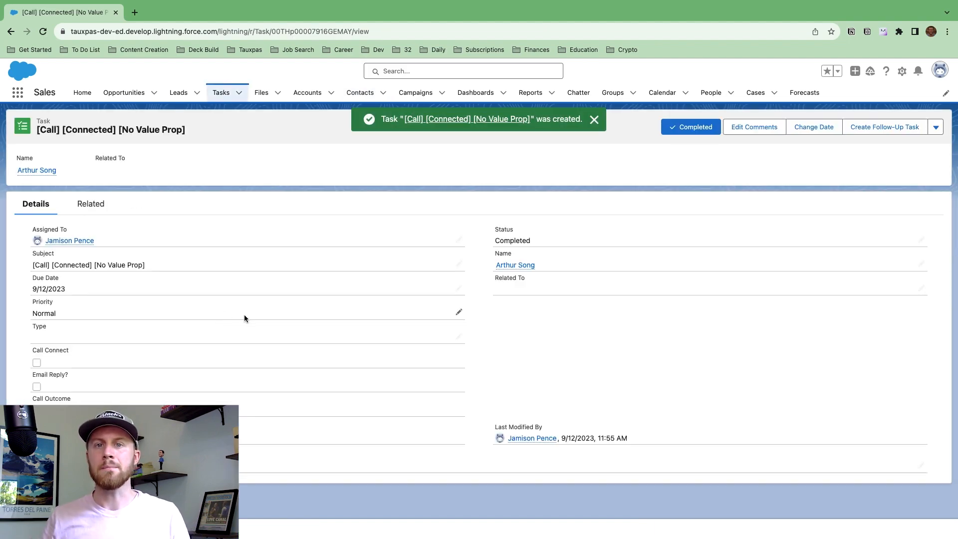
left_click(458, 336)
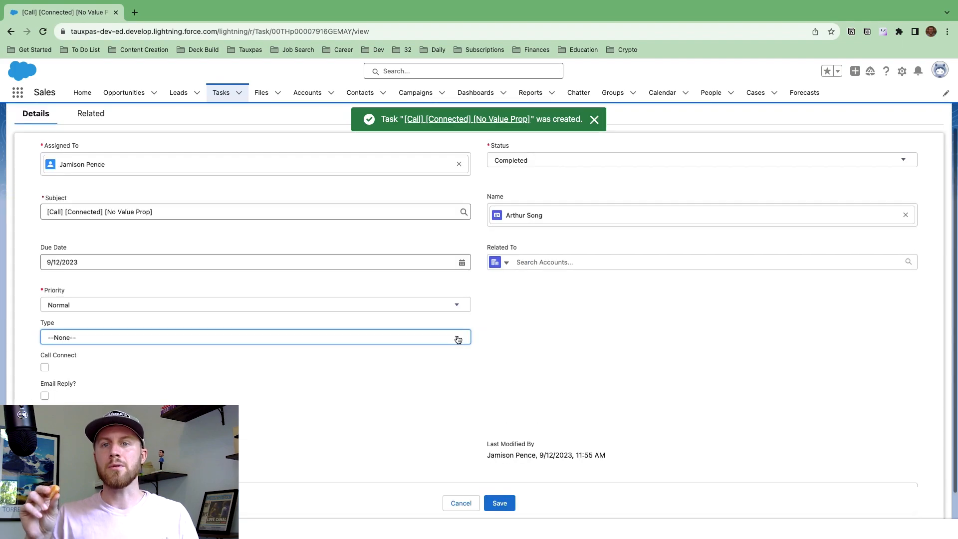
left_click(69, 381)
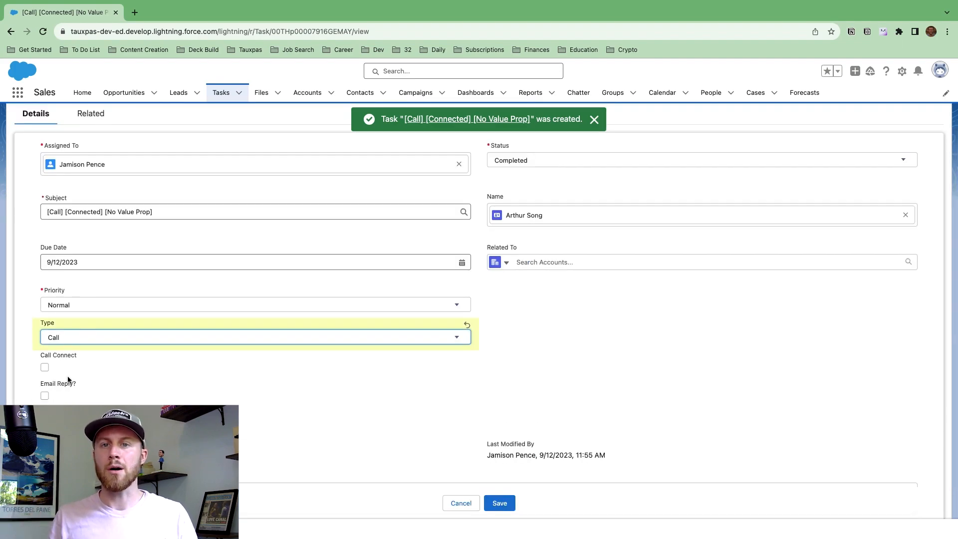
left_click(499, 503)
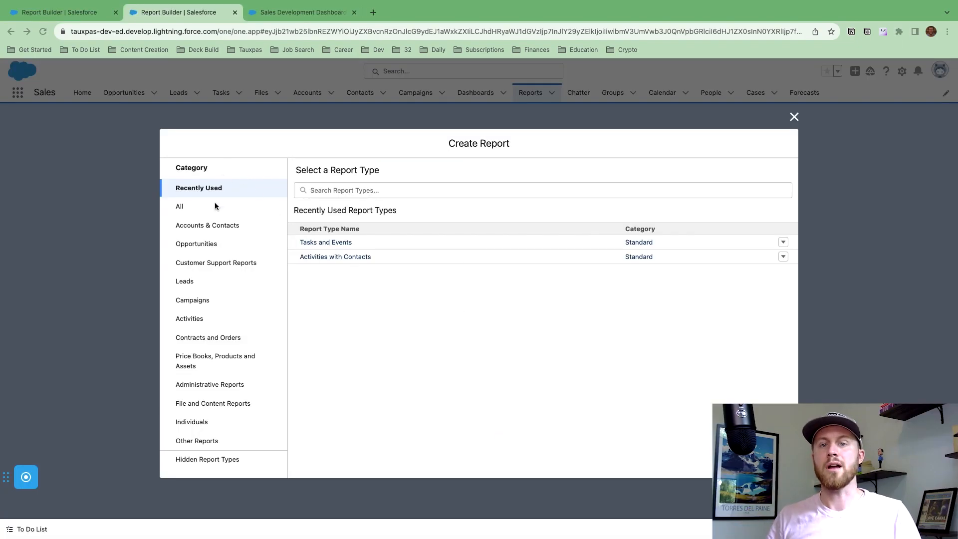
Start a Tasks and Events report with the Date filter set to All Time.
left_click(191, 320)
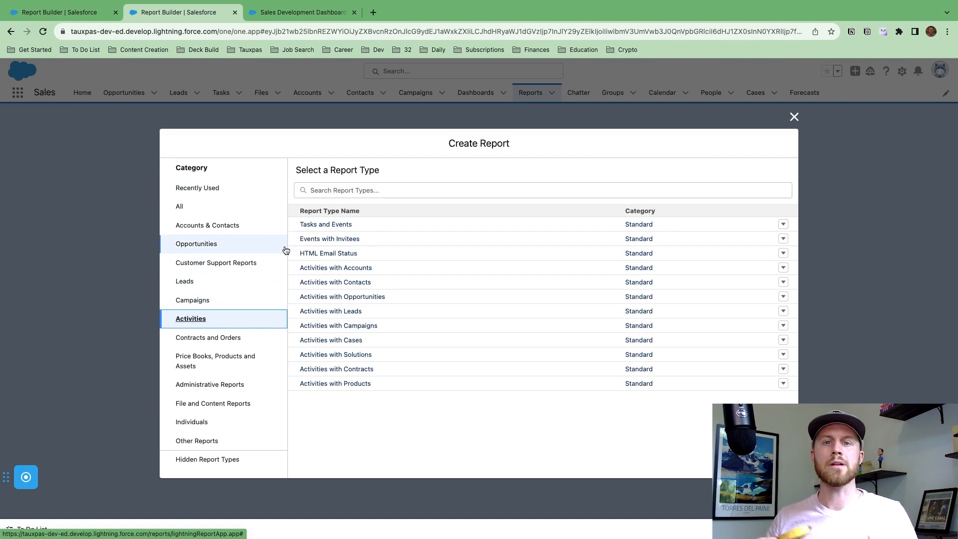
left_click(314, 227)
left_click(662, 226)
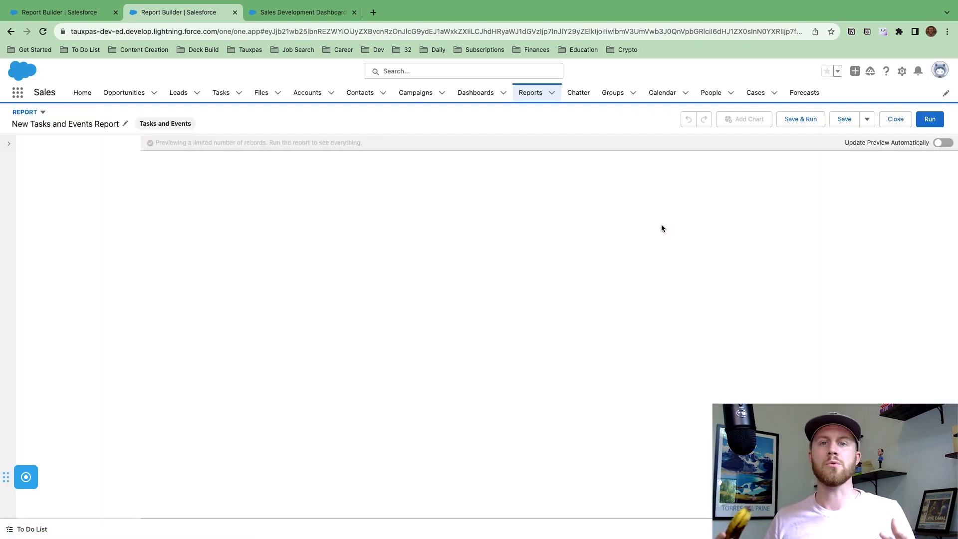
left_click(112, 153)
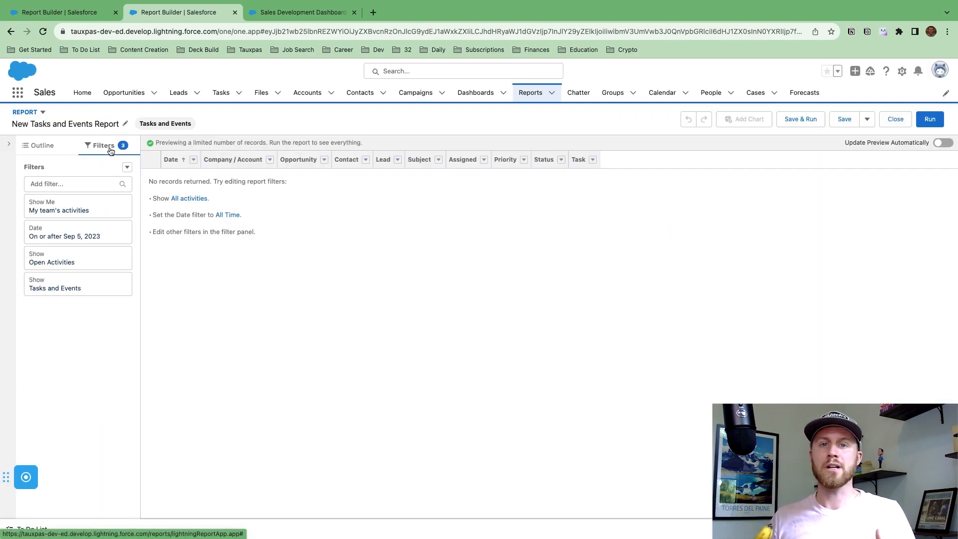
left_click(92, 234)
left_click(172, 227)
left_click(190, 244)
left_click(281, 263)
Filter the report to Completed Activities and Type equals Call.
left_click(60, 258)
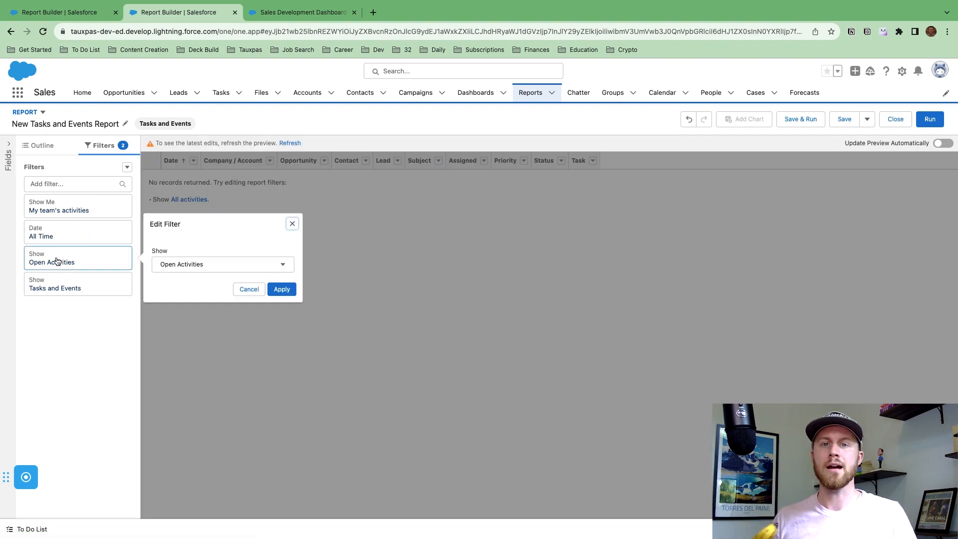
left_click(175, 264)
left_click(190, 300)
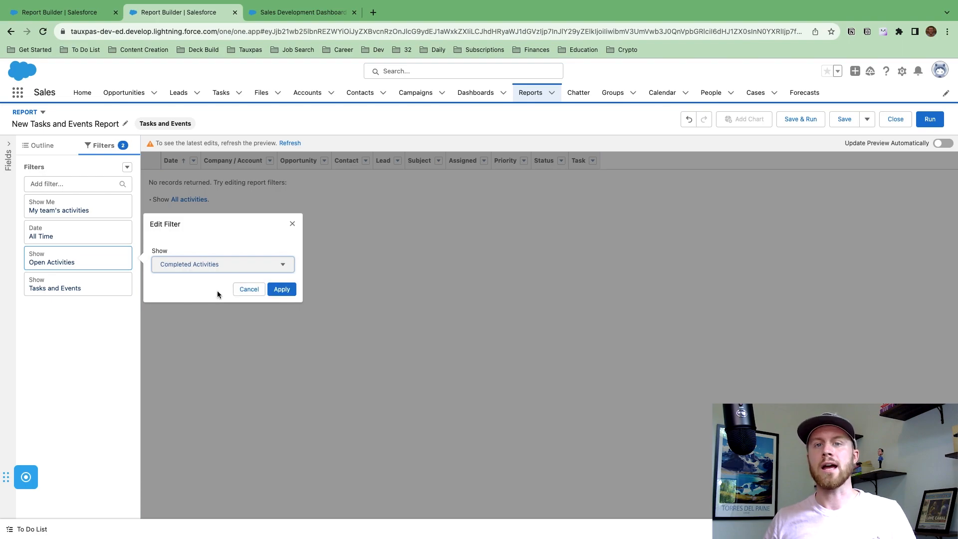
left_click(278, 288)
left_click(49, 185)
type("type")
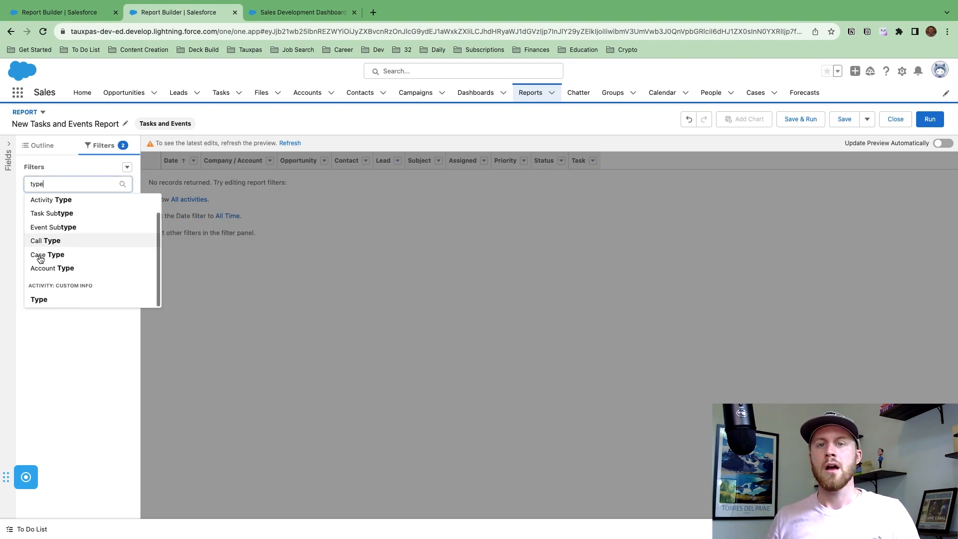
left_click(38, 300)
left_click(188, 424)
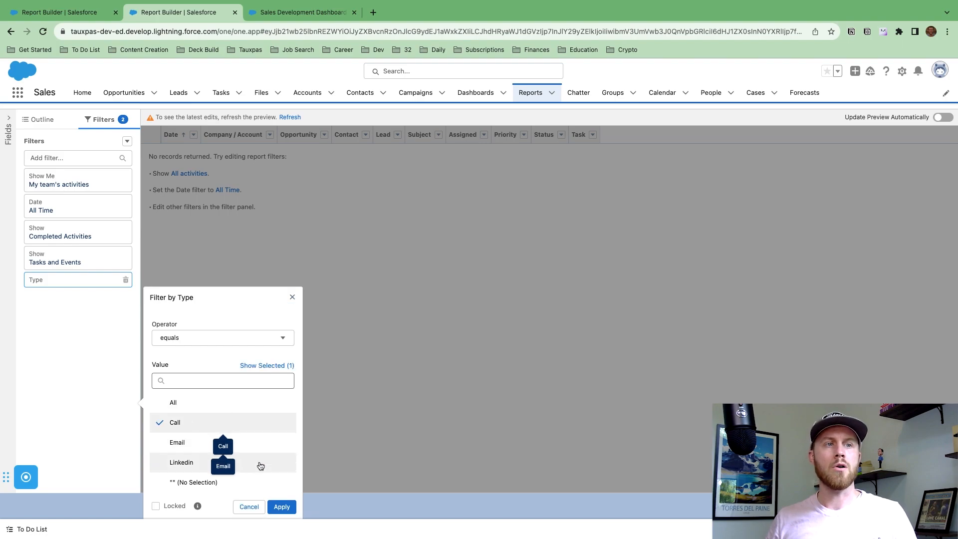
left_click(282, 506)
Group the report rows by Assigned.
left_click(36, 144)
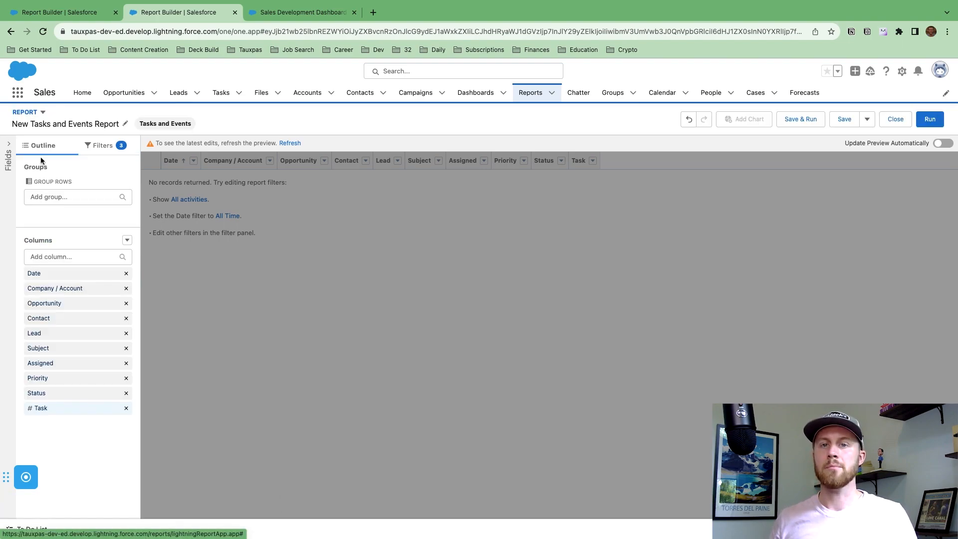
left_click(50, 196)
type("assign")
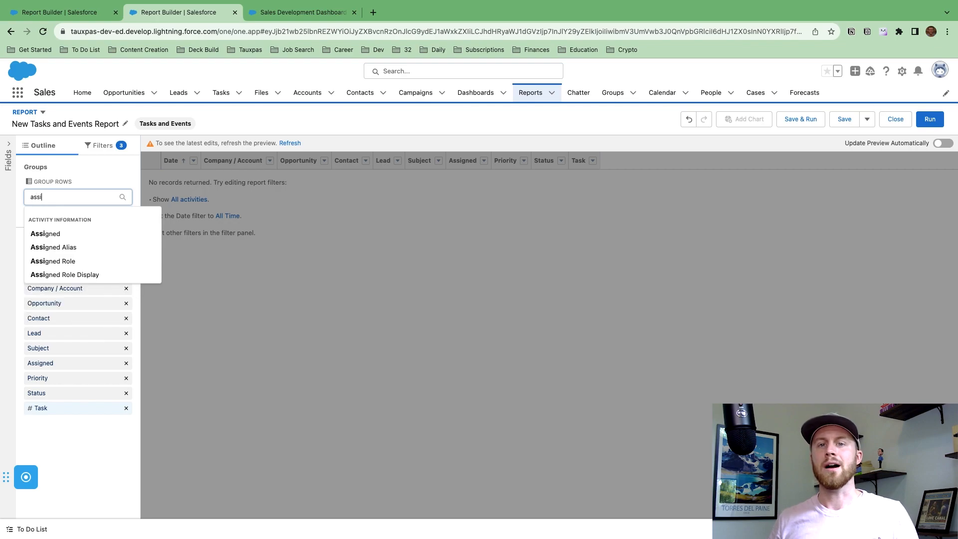
left_click(59, 235)
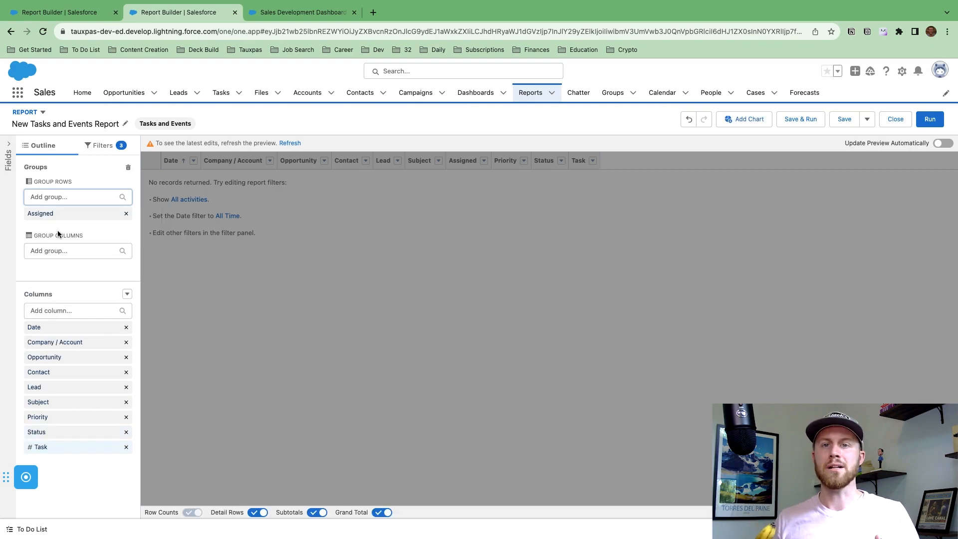
left_click(8, 145)
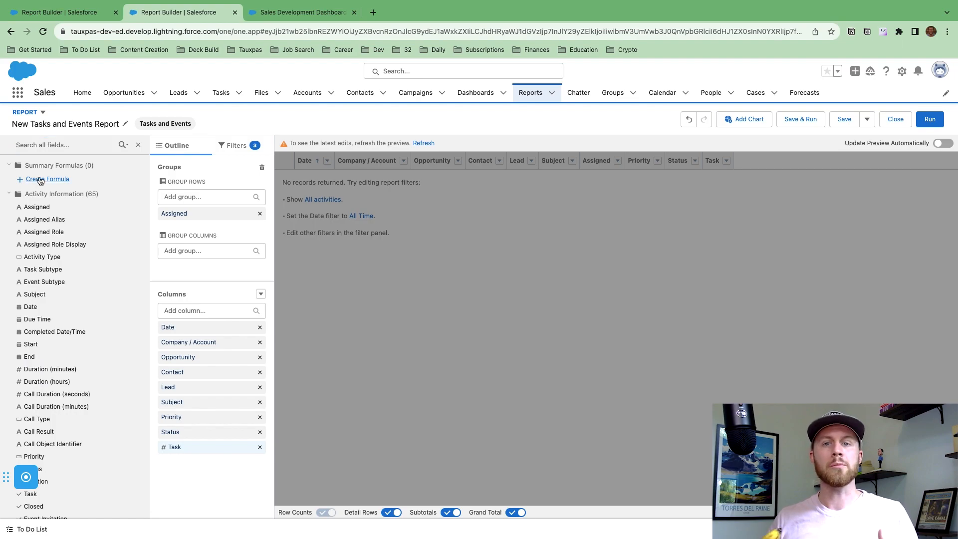
Start the Call Connect Rate summary formula with RowCount and Percent output.
left_click(40, 180)
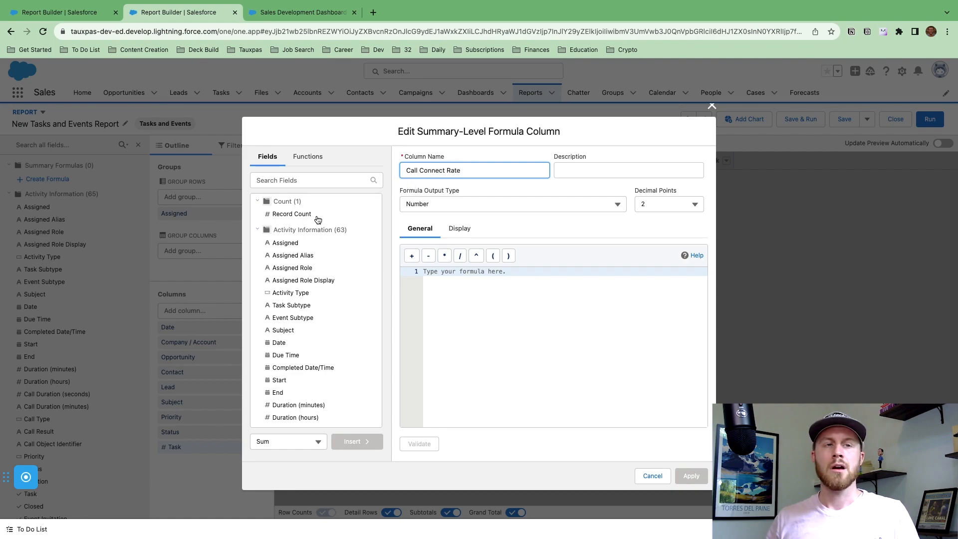
left_click(314, 217)
left_click(366, 442)
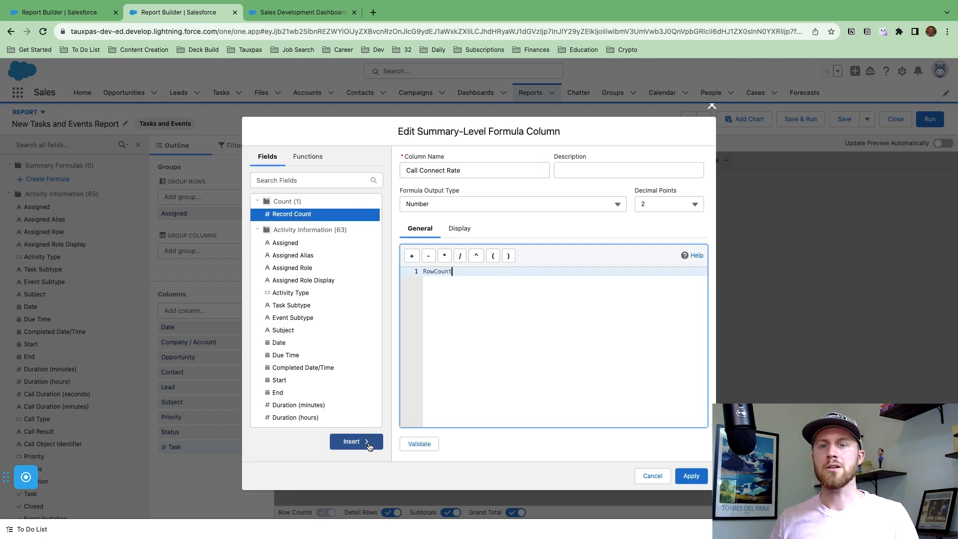
left_click(439, 205)
left_click(443, 242)
left_click(467, 272)
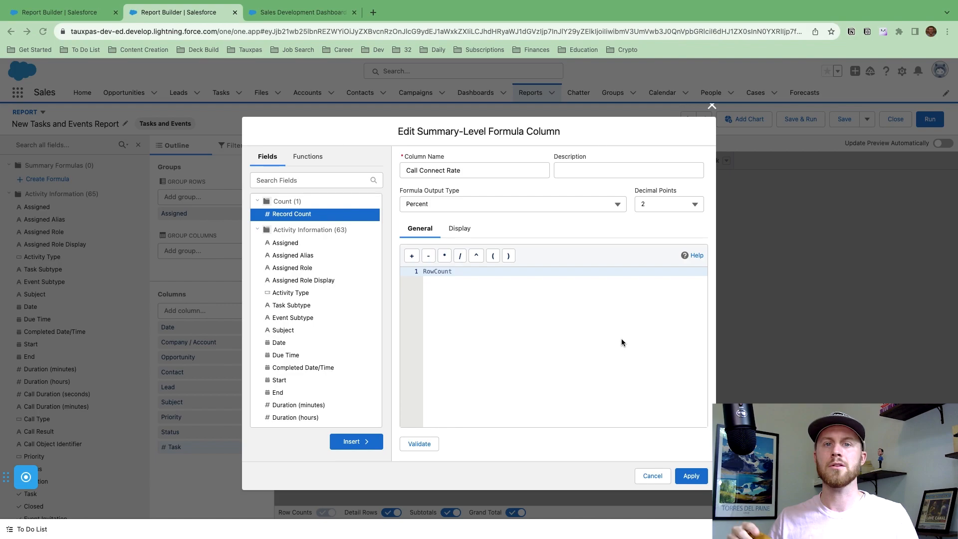
Make the formula Call_Connect SUM / RowCount, validate it and apply.
left_click(294, 179)
type("conn")
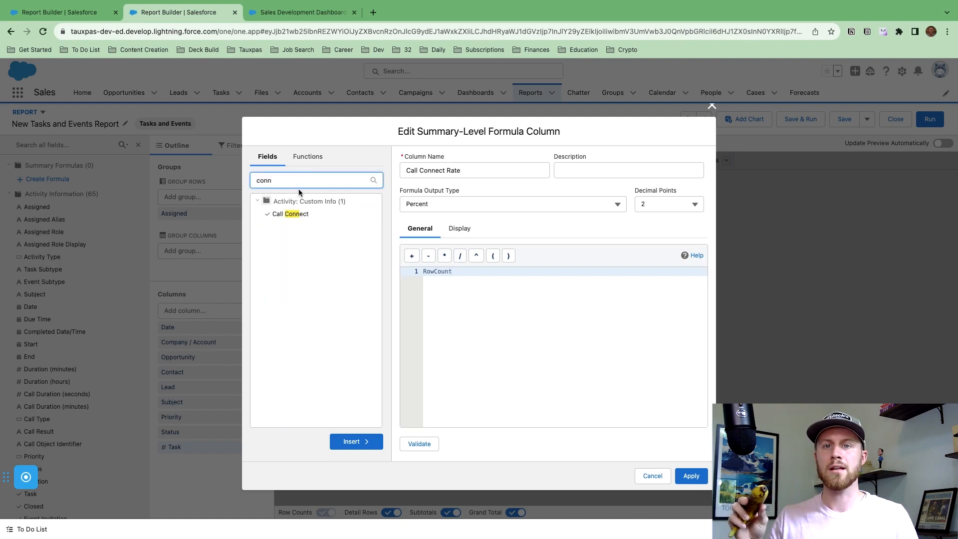
left_click(301, 215)
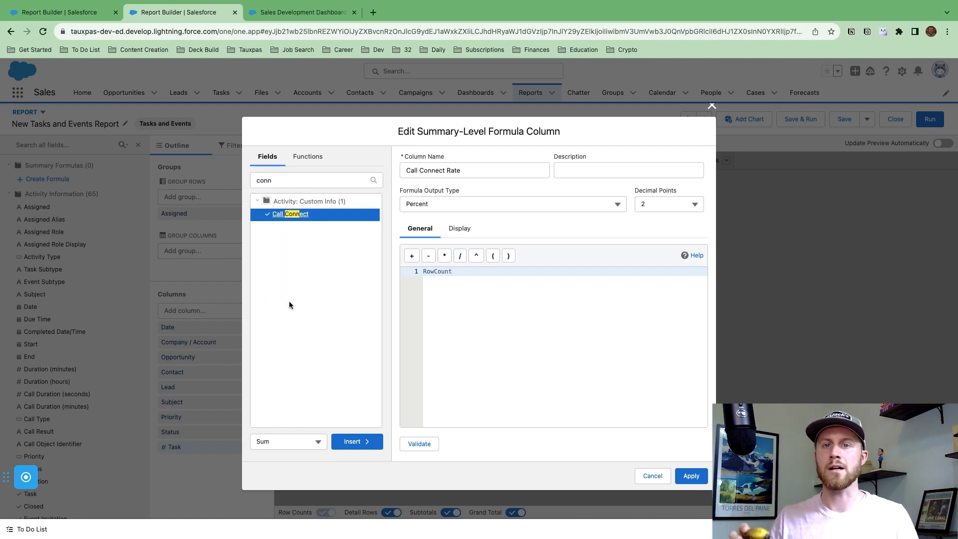
left_click(424, 271)
left_click(360, 442)
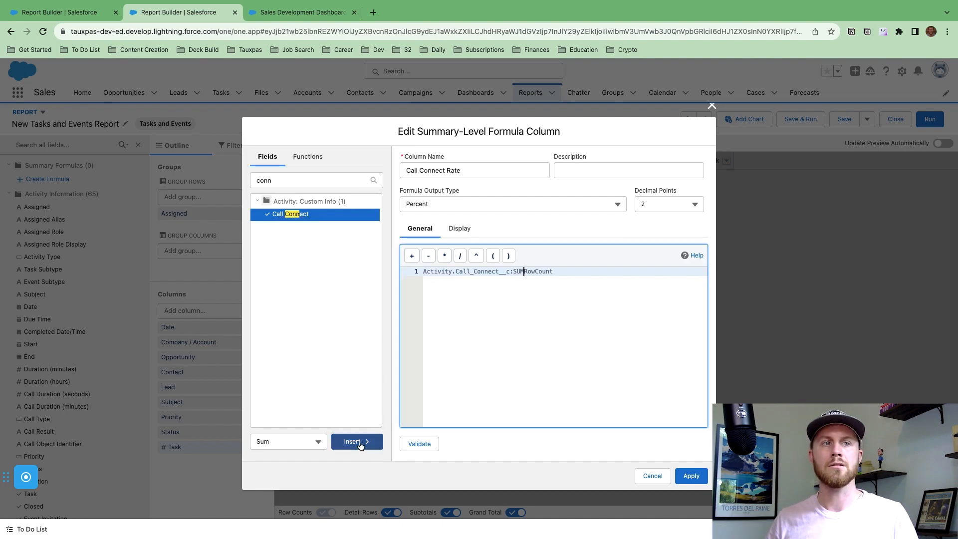
type("/")
left_click(420, 444)
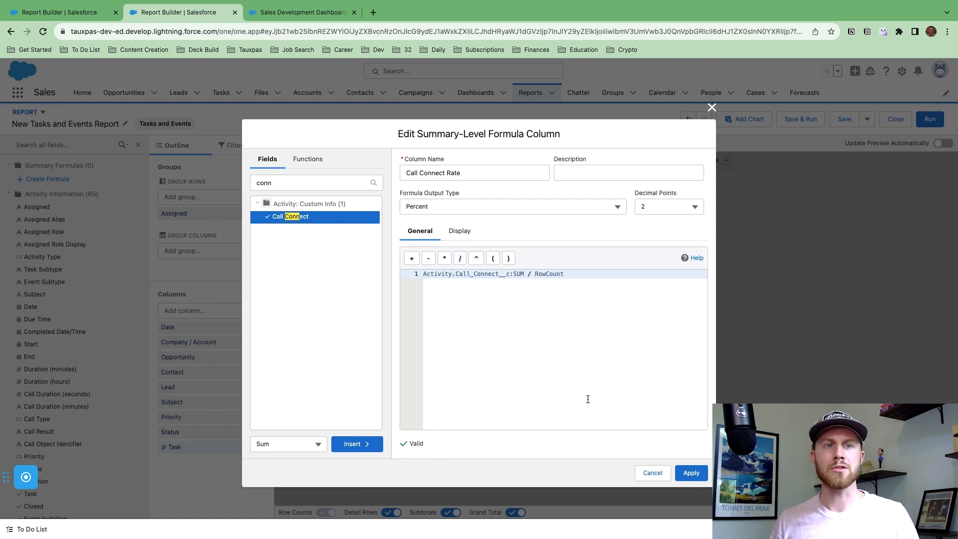
left_click(692, 473)
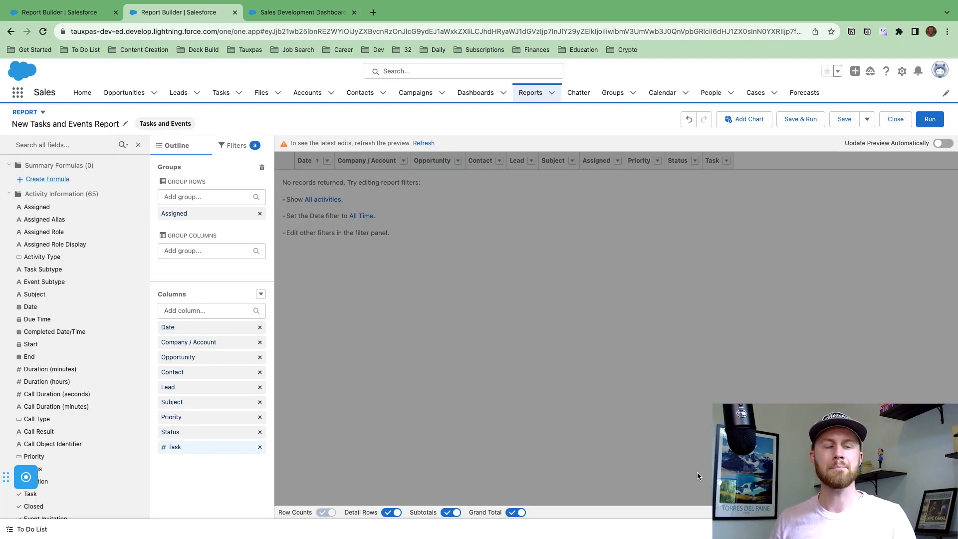
Add Call Connect as a Sum column and run the report: 23 records, 34.78% rate.
left_click(230, 310)
type("call")
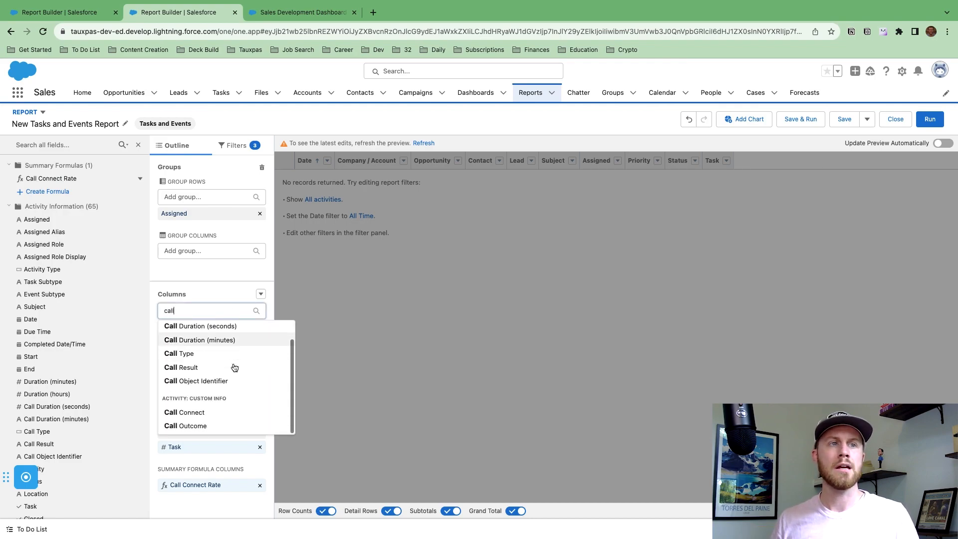
scroll(215, 394, "down", 2)
left_click(198, 411)
left_click(199, 461)
left_click(282, 439)
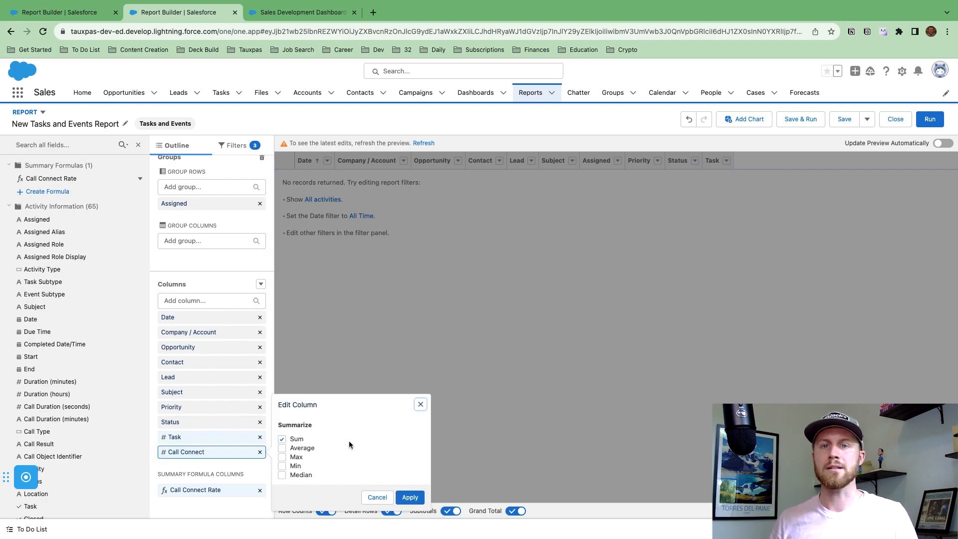
left_click(410, 497)
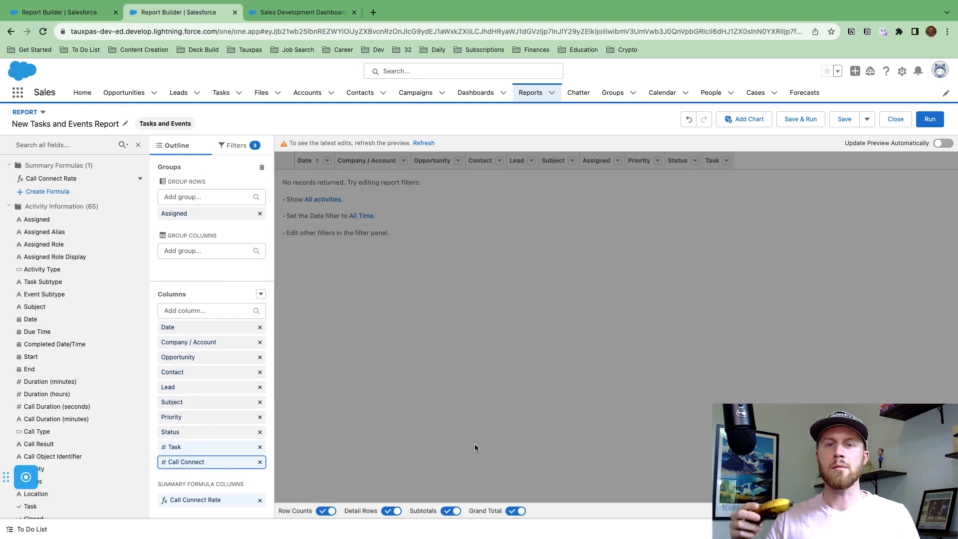
left_click(933, 120)
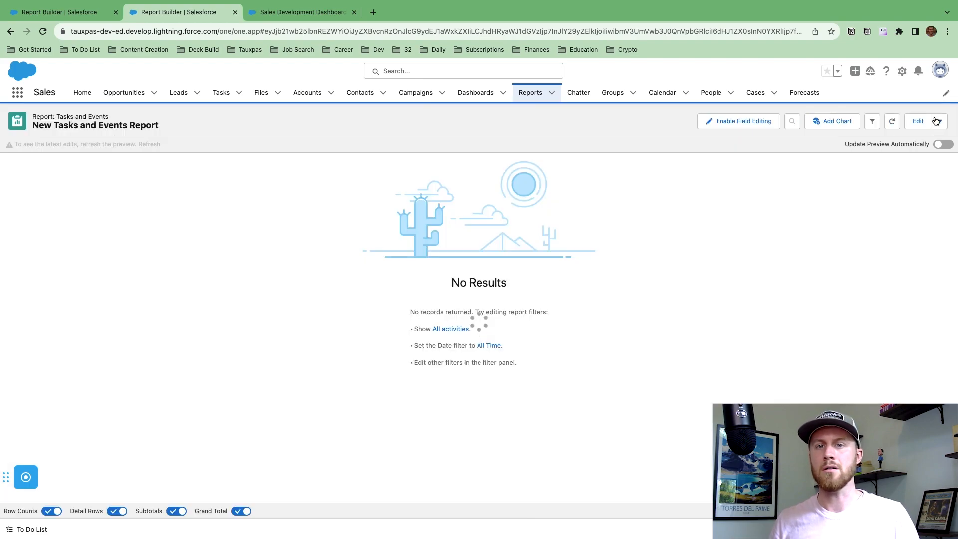
Hide detail rows and row counts, save as 'Call Connect Rate', and add a dashboard component.
left_click(117, 513)
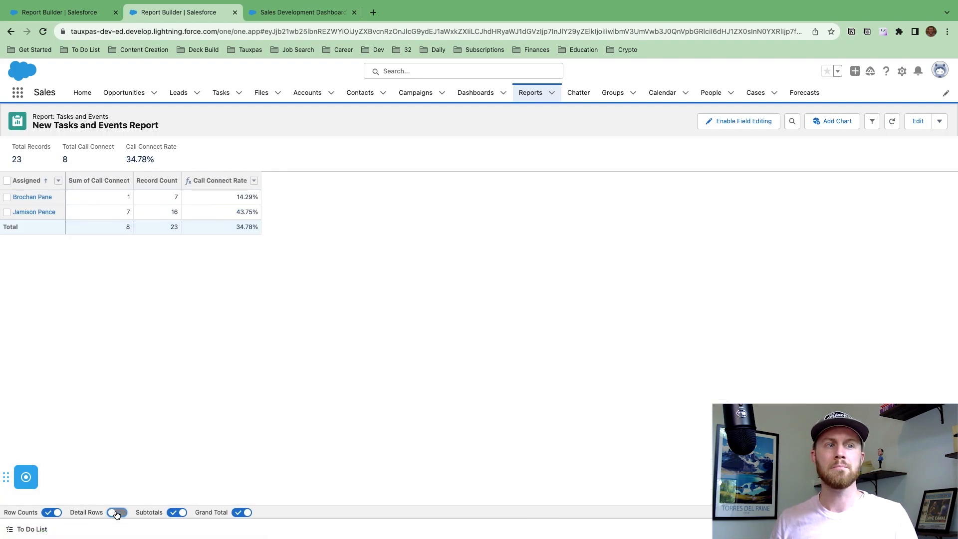
left_click(50, 514)
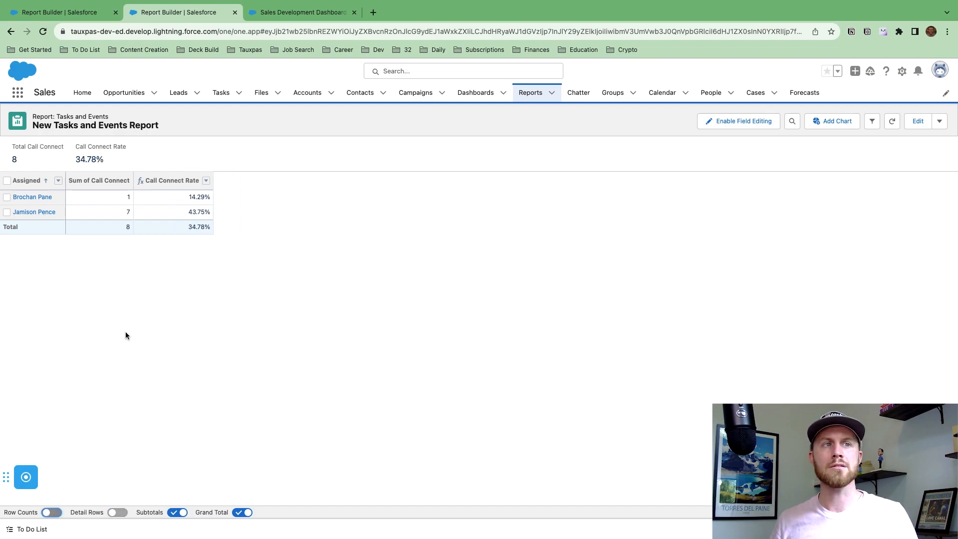
left_click(940, 123)
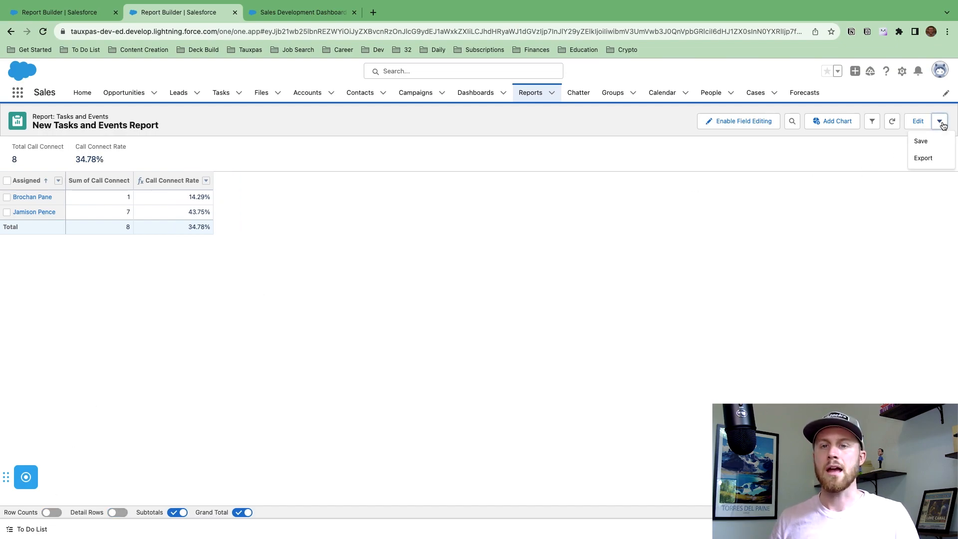
left_click(931, 140)
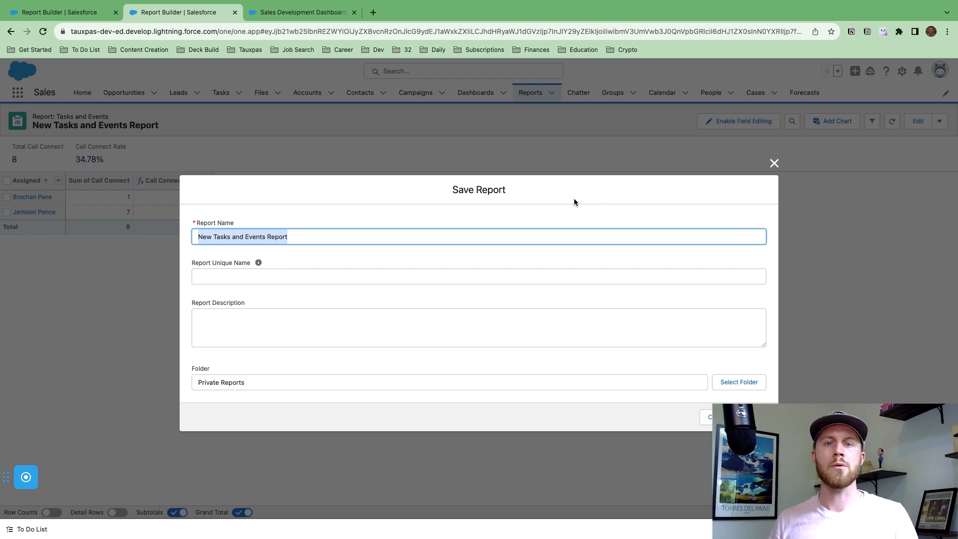
type("Call Connect")
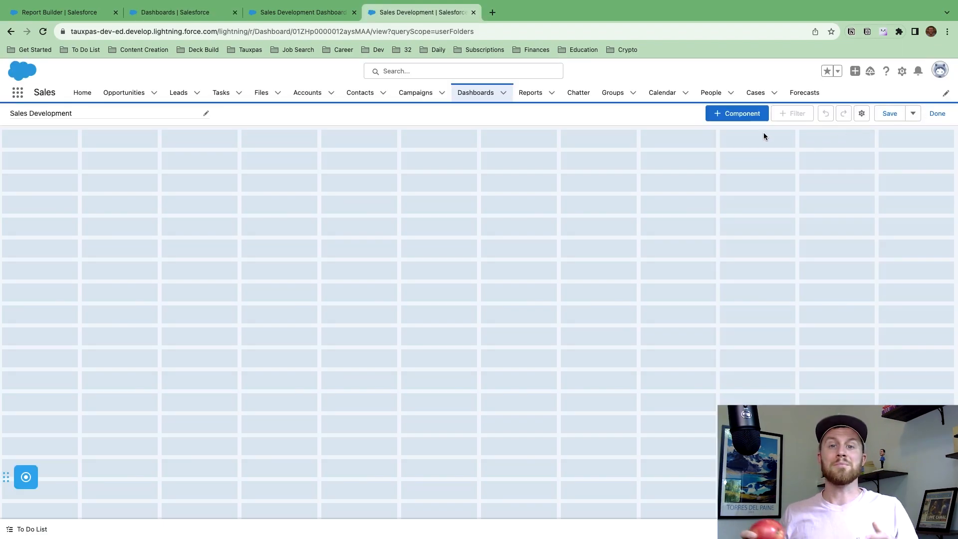
left_click(734, 113)
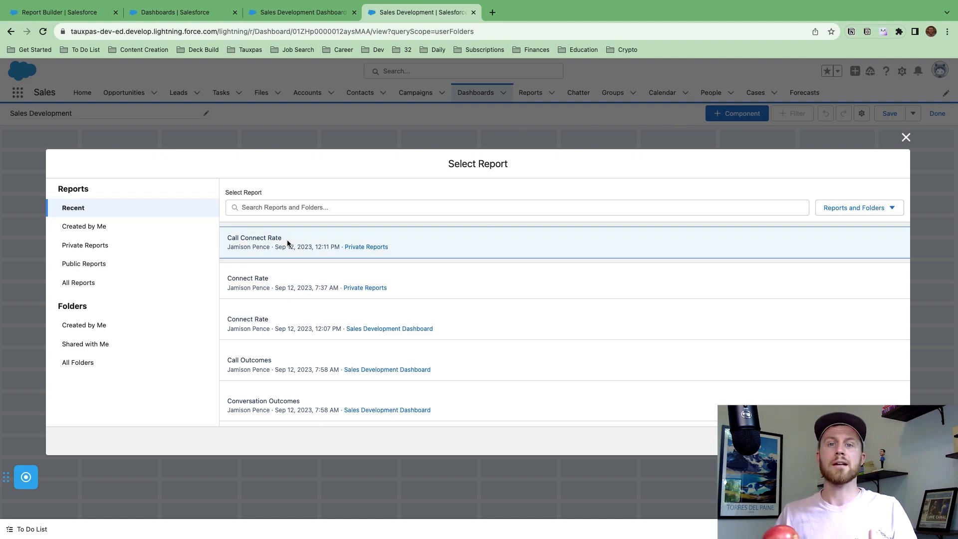
Use the Call Connect Rate report as a Table component grouped by Assigned.
left_click(288, 244)
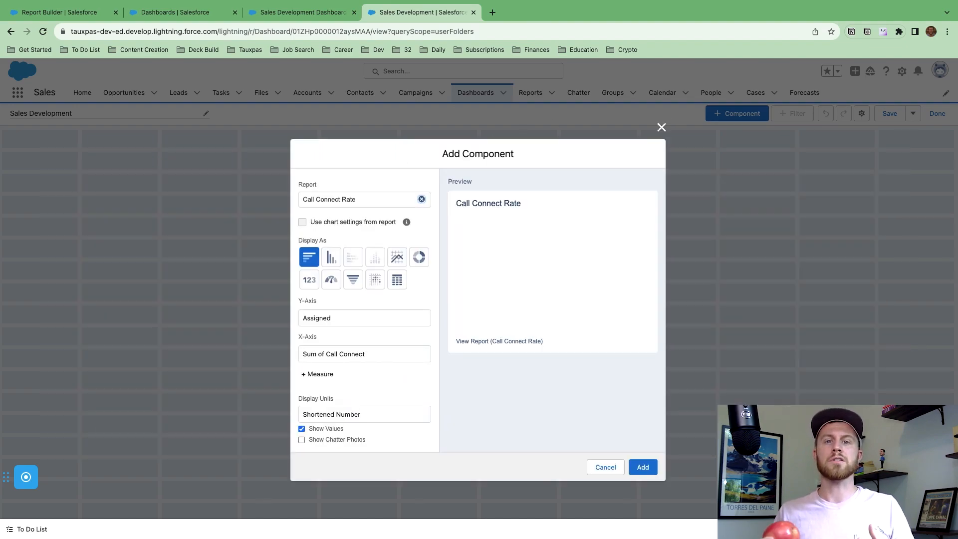
left_click(397, 280)
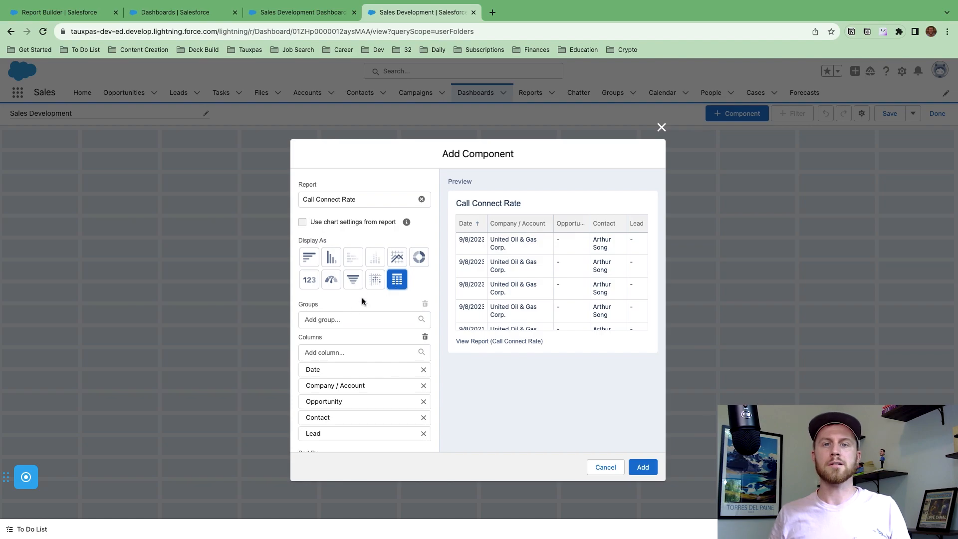
left_click(344, 319)
type("assign")
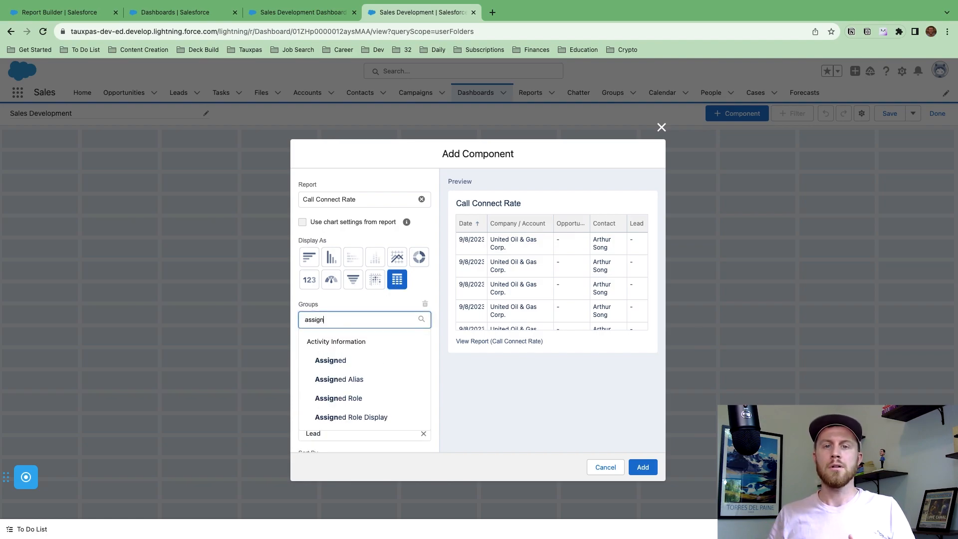
left_click(344, 360)
scroll(344, 362, "down", 1)
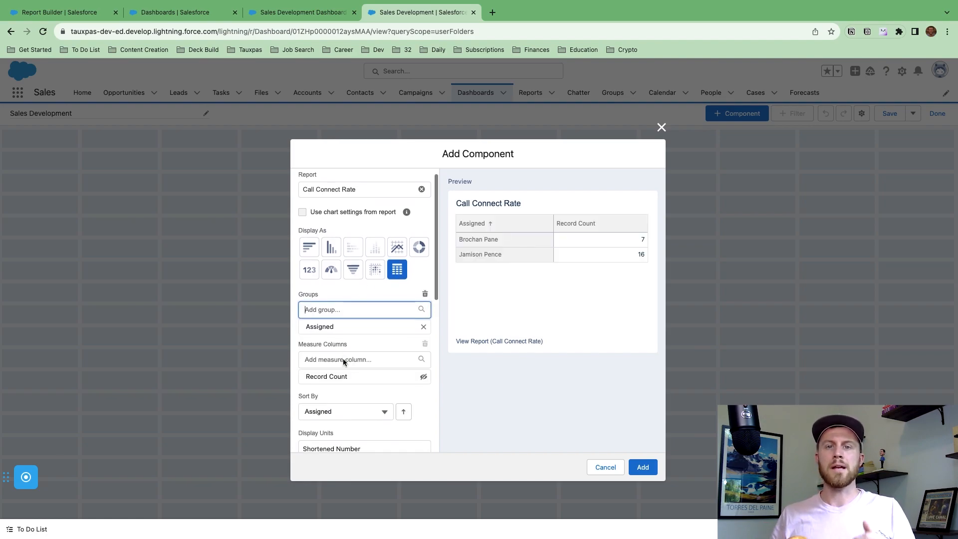
Show Call Connect Rate and Sum of Call Connect measures, hiding Record Count.
left_click(339, 346)
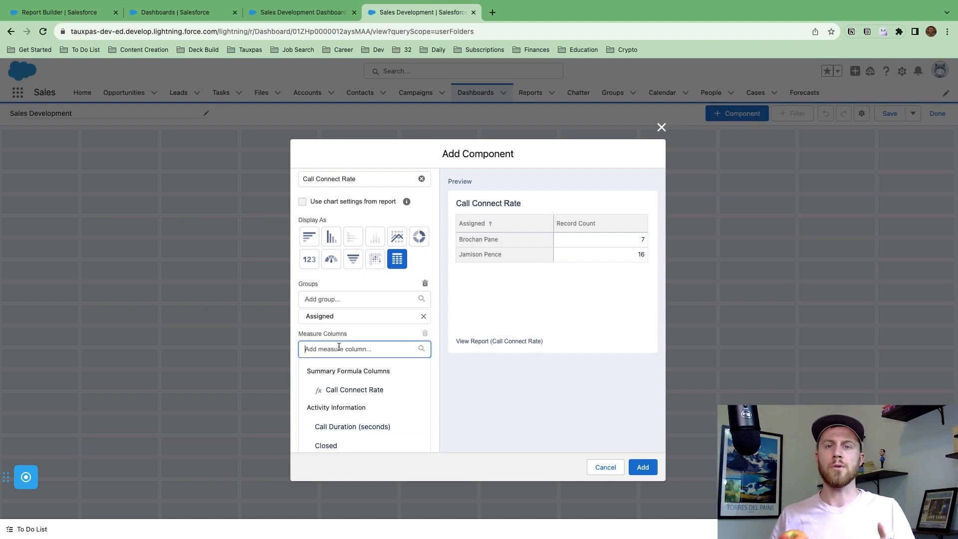
left_click(345, 389)
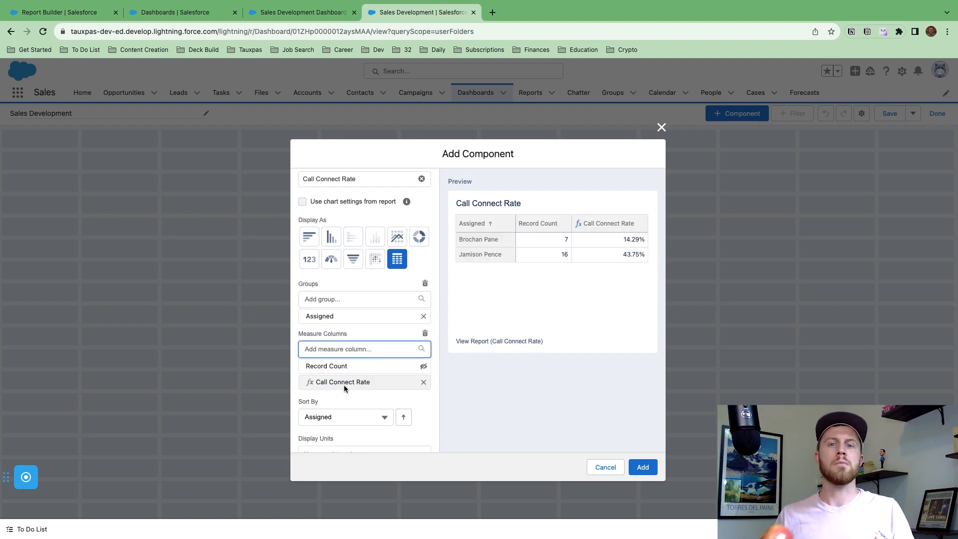
scroll(344, 384, "down", 2)
left_click(424, 336)
left_click(381, 320)
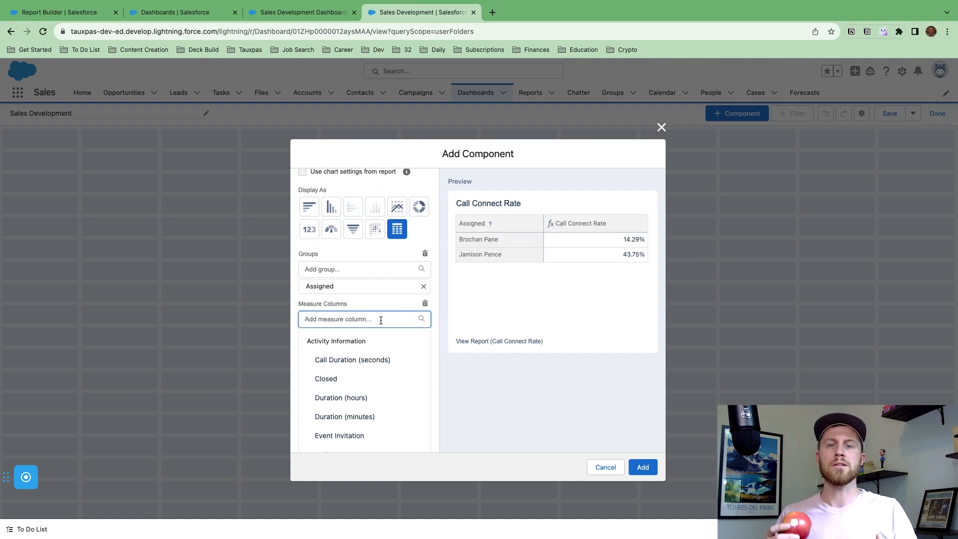
type("cal")
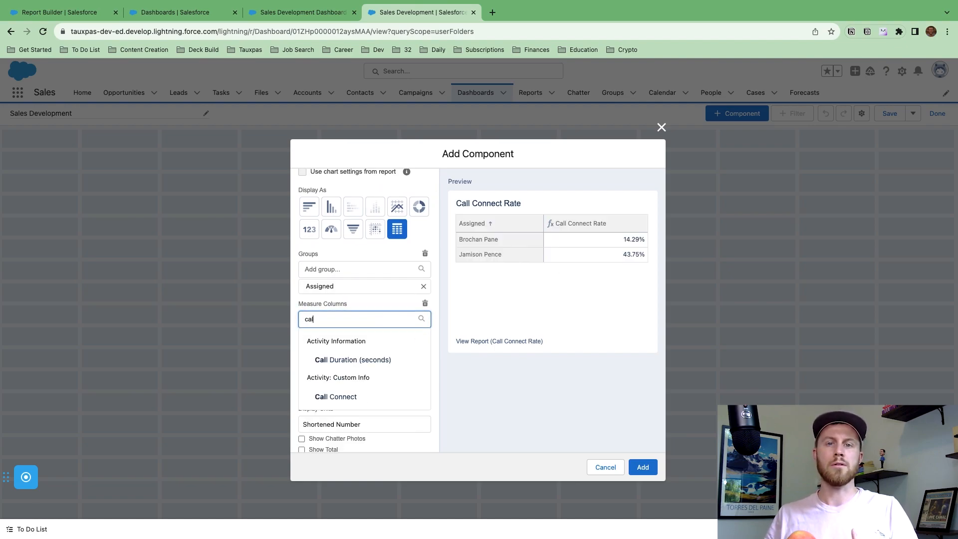
left_click(361, 397)
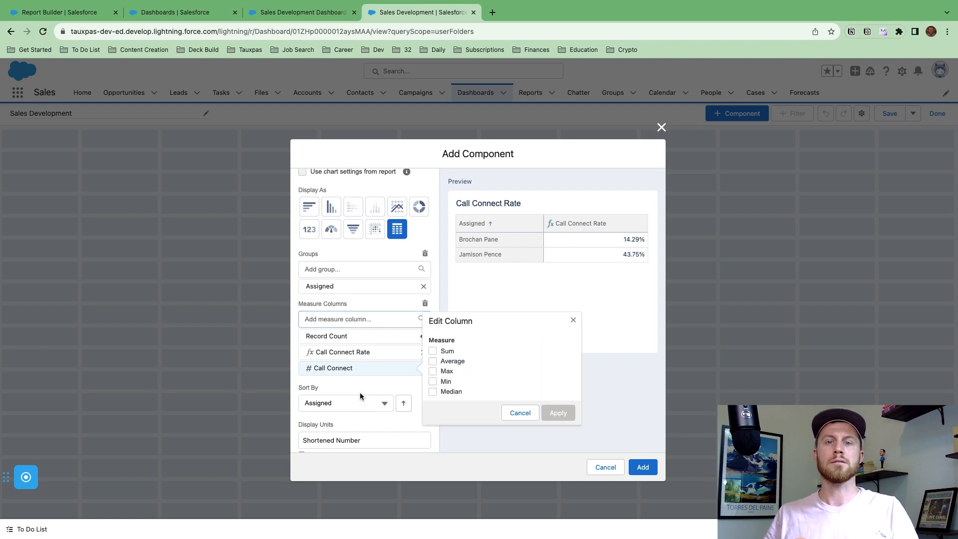
left_click(432, 350)
left_click(558, 413)
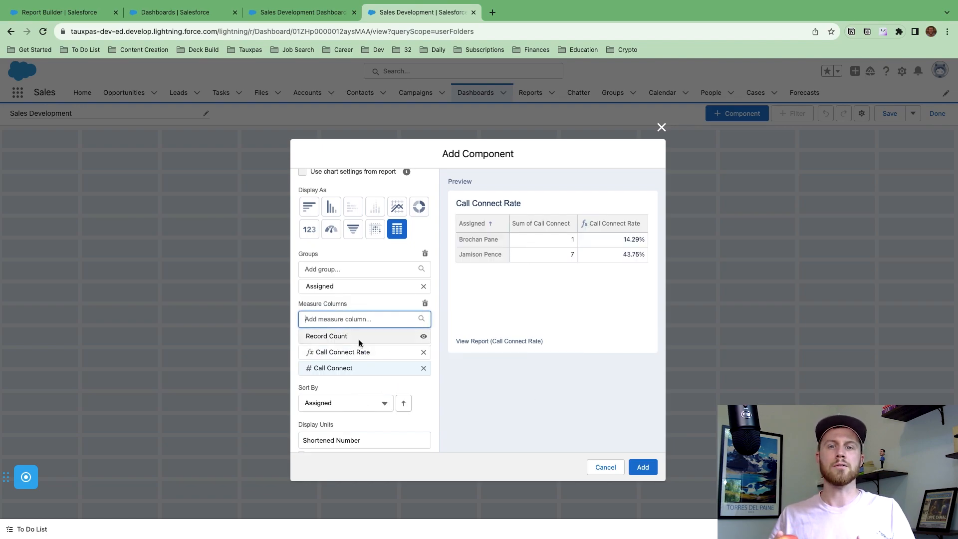
Sort the table by Sum of Call Connect, descending.
scroll(367, 360, "down", 2)
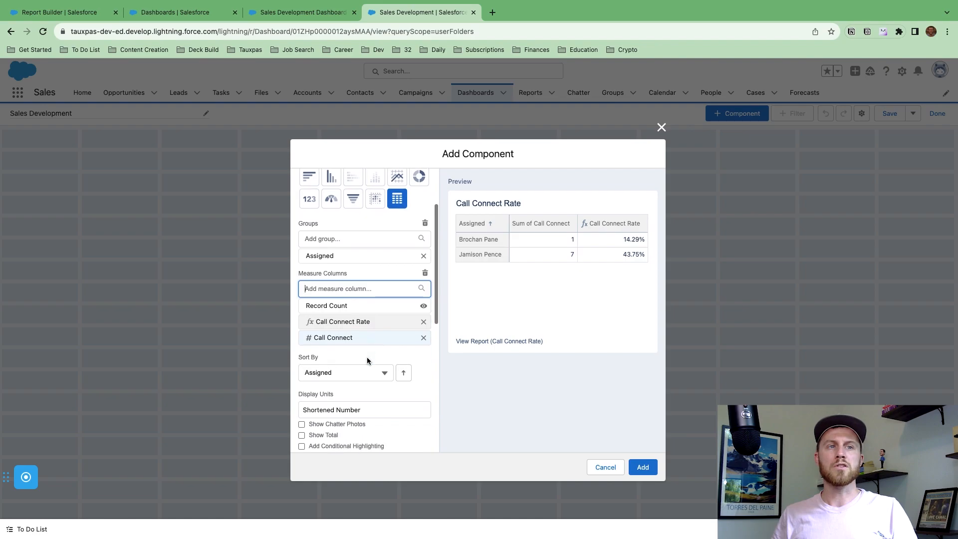
left_click(369, 359)
left_click(369, 412)
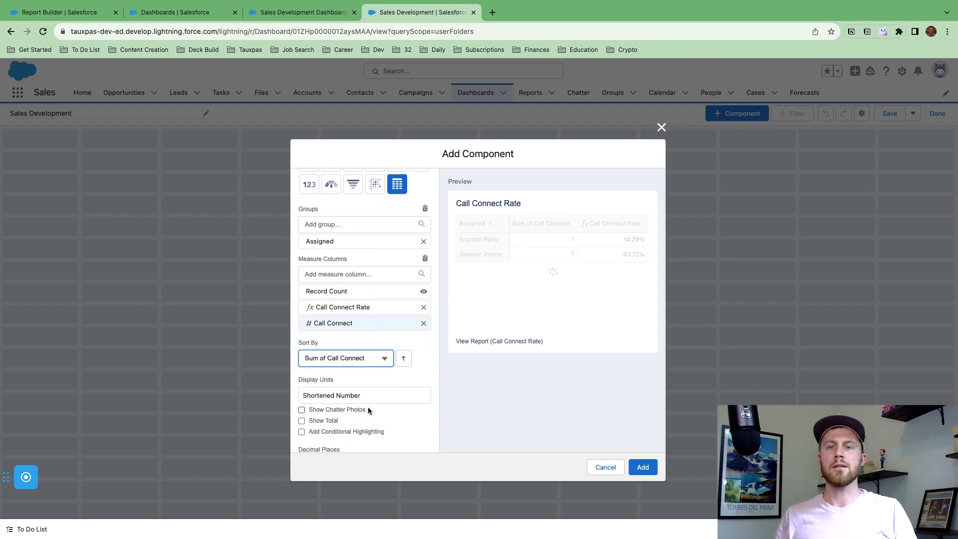
left_click(403, 359)
scroll(403, 359, "down", 3)
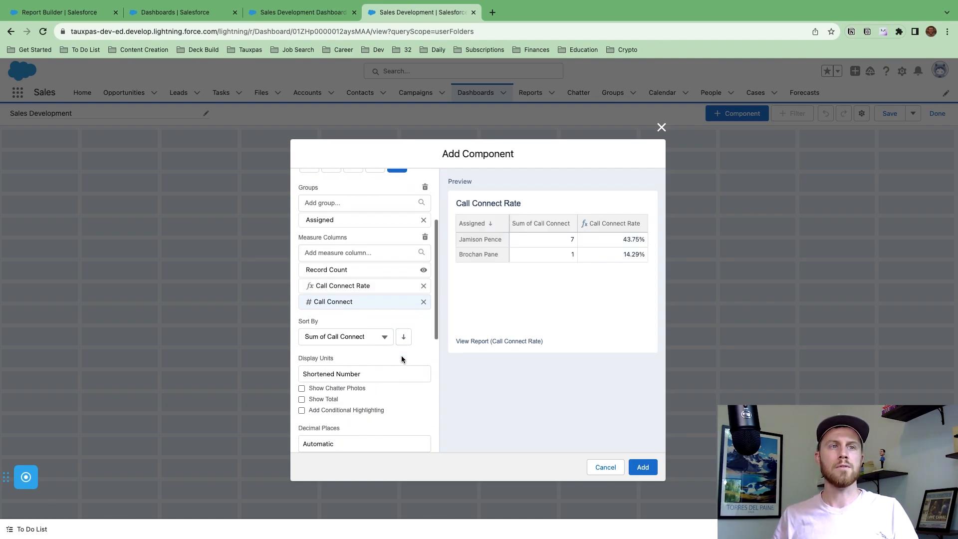
Highlight Call Connect Rate with segment breaks at .04 and .06, then add the table component.
left_click(302, 353)
scroll(301, 353, "down", 3)
left_click(301, 351)
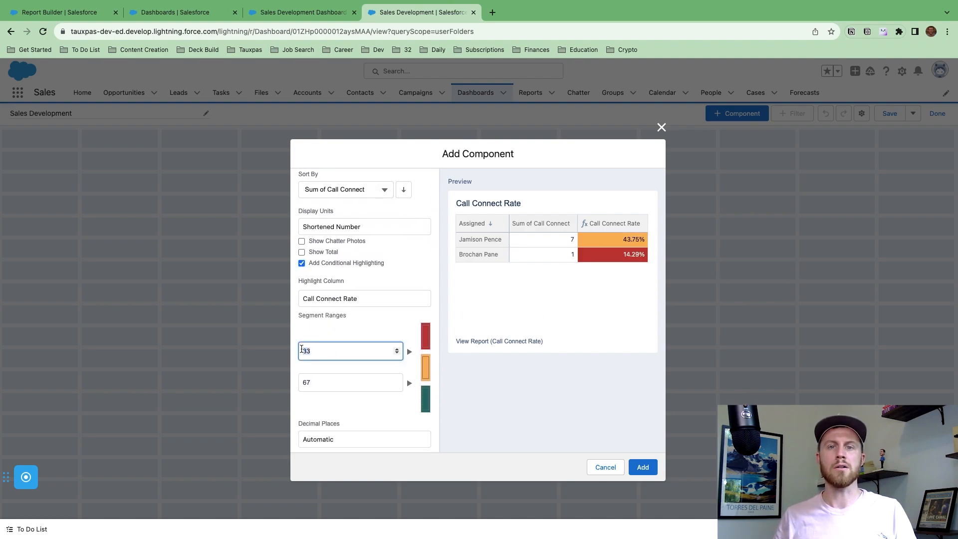
key("Tab")
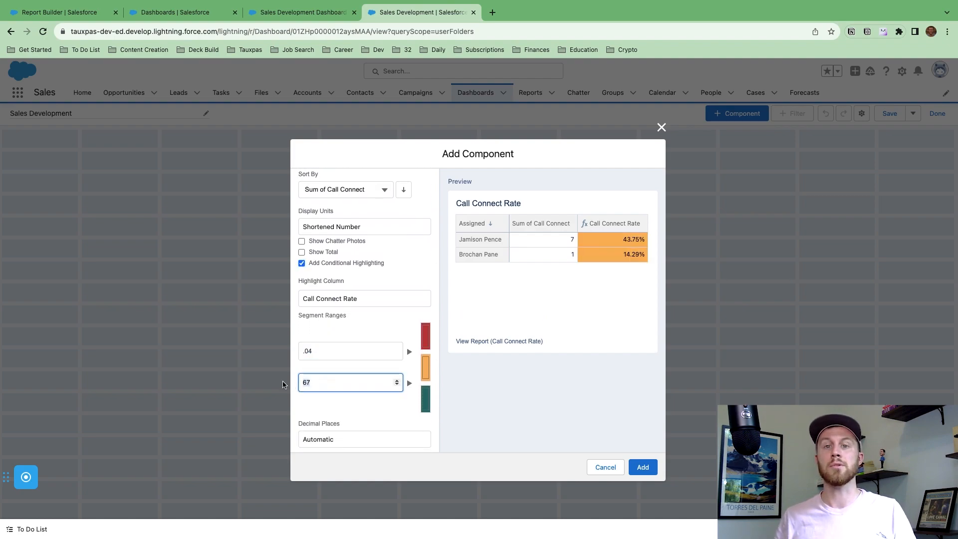
left_click(357, 407)
scroll(356, 407, "down", 5)
scroll(357, 407, "down", 3)
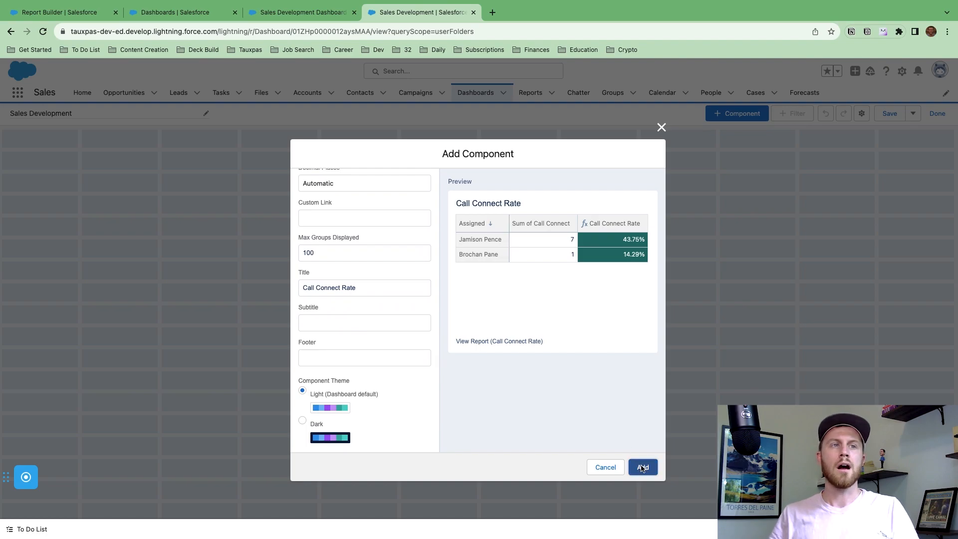
left_click(643, 467)
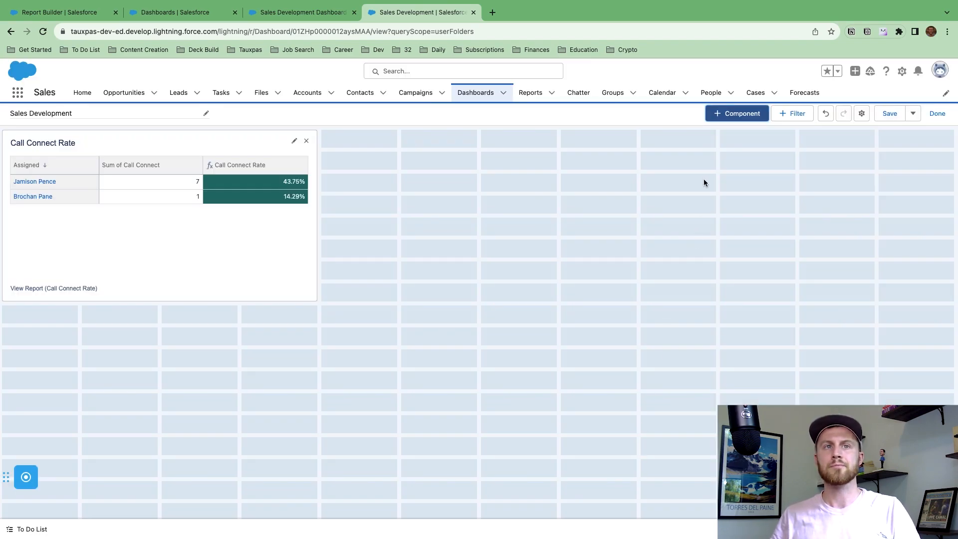
Save the dashboard, then reopen it for editing.
left_click(890, 118)
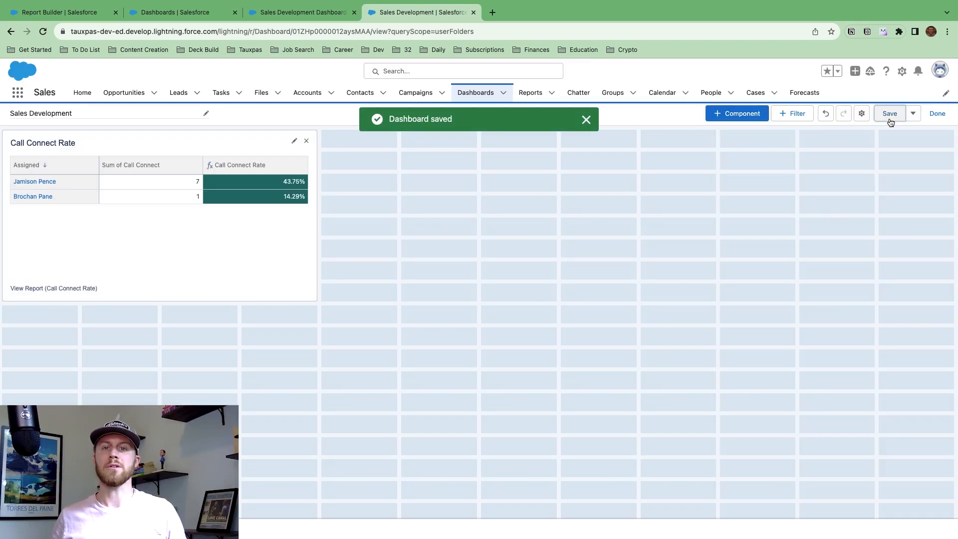
mouse_move(726, 13)
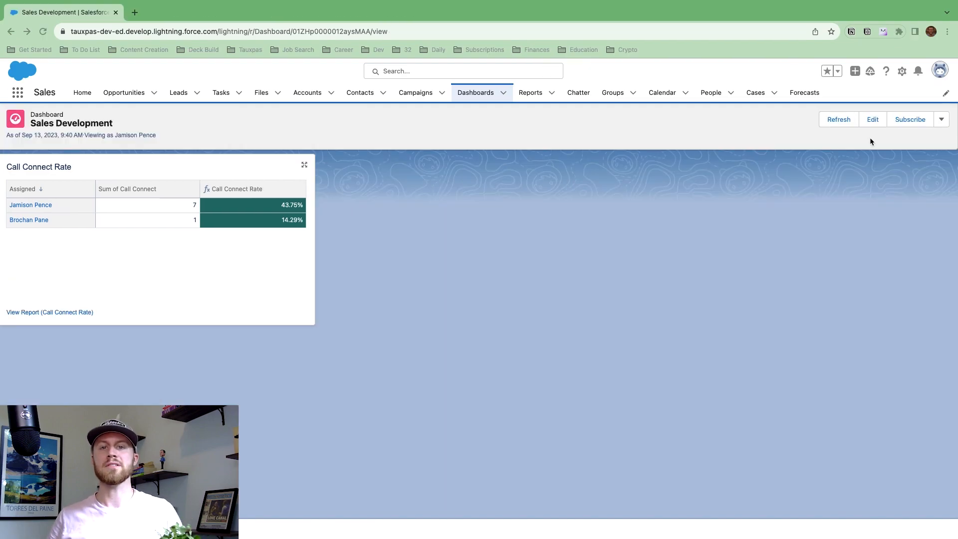
left_click(872, 121)
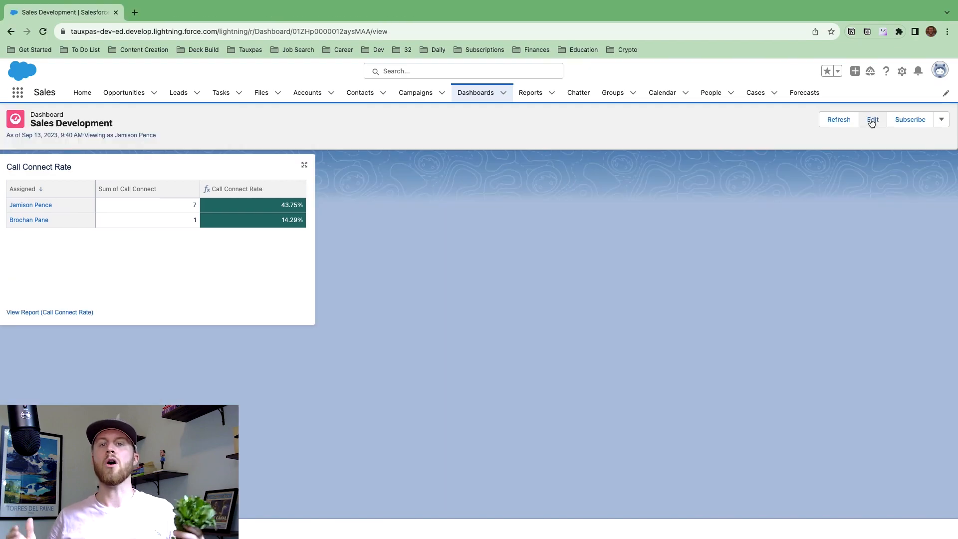
Add an Assigned dashboard filter whose two values are the two sales reps' names.
left_click(801, 114)
type("ass")
left_click(359, 250)
left_click(368, 274)
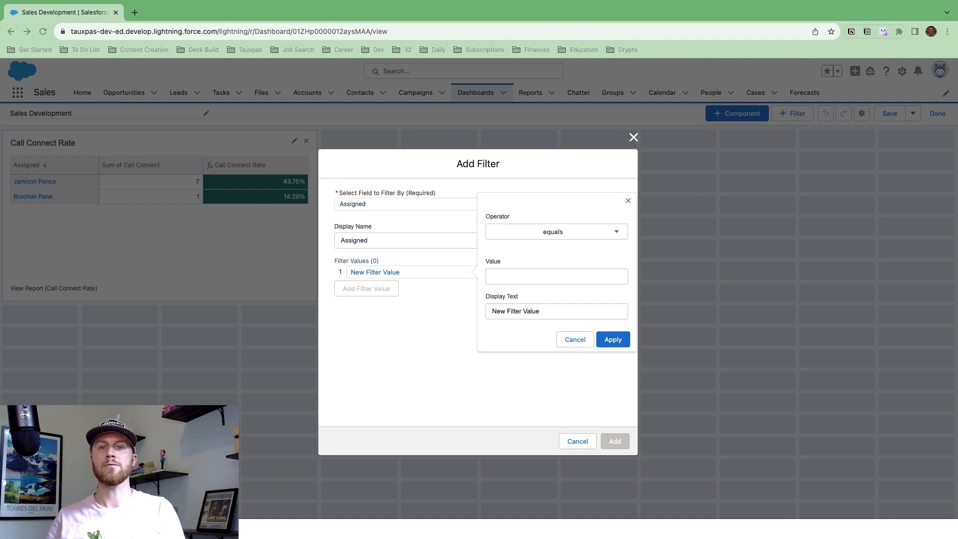
left_click(530, 278)
left_click(613, 339)
left_click(367, 289)
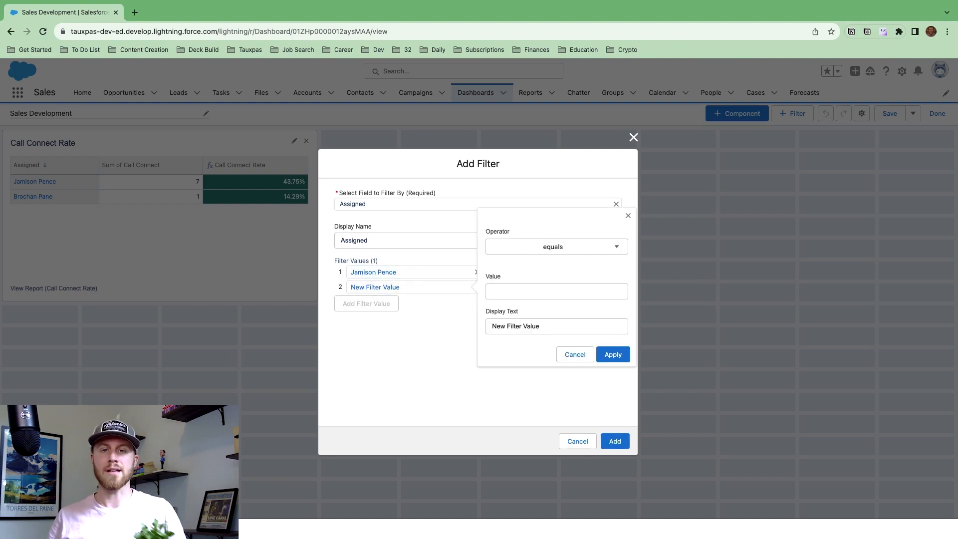
left_click(553, 290)
left_click(613, 354)
left_click(614, 441)
Start a Date filter with relative values LAST YEAR and THIS YEAR.
left_click(795, 115)
type("date")
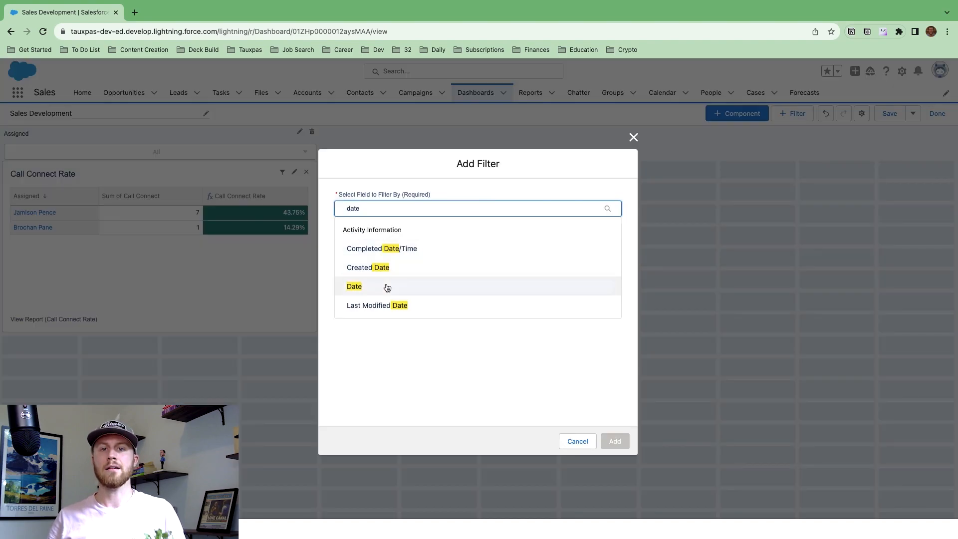
left_click(384, 285)
left_click(368, 282)
left_click(489, 279)
left_click(569, 271)
type("LAST YEAR")
left_click(660, 387)
left_click(367, 299)
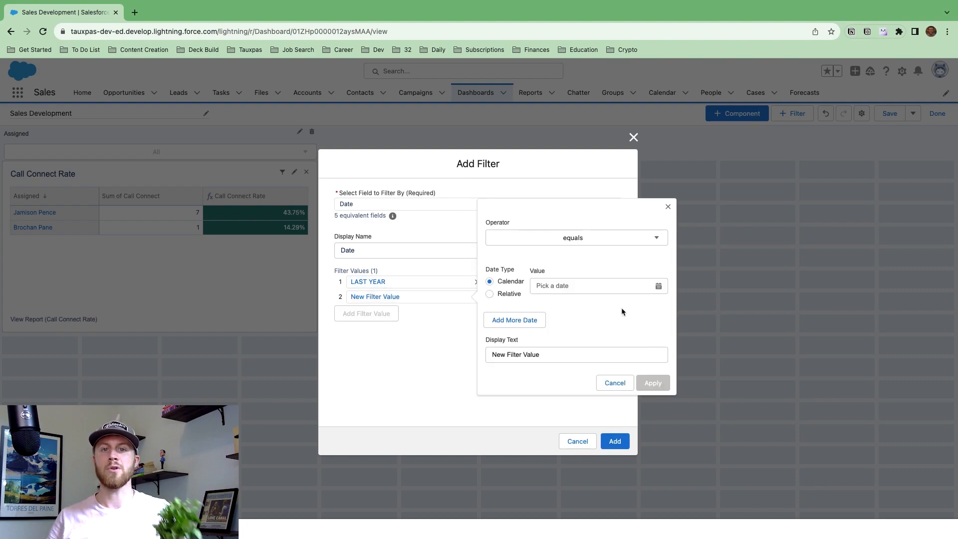
left_click(489, 293)
left_click(574, 286)
type("THIS YEAR")
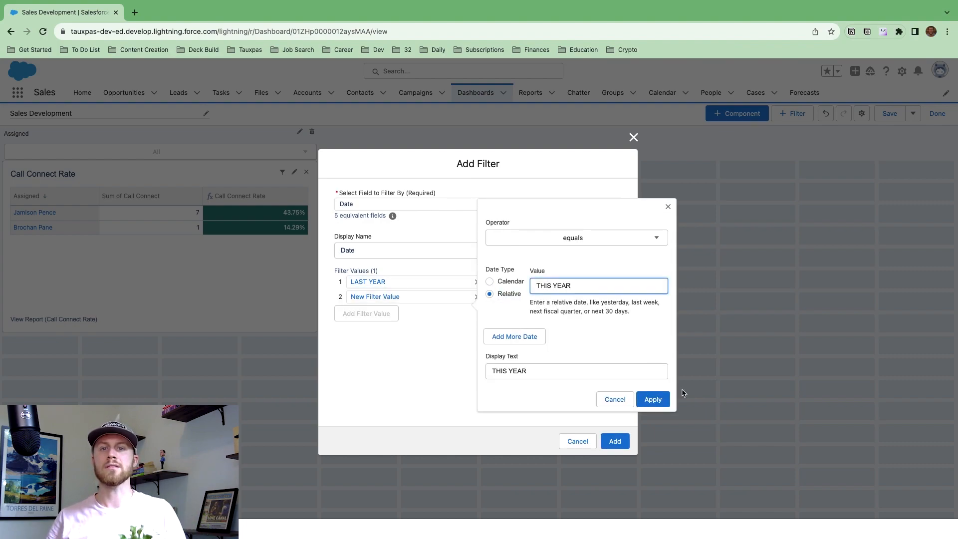
left_click(653, 383)
Add relative date values LAST MONTH, THIS MONTH and LAST 30 DAYS to the Date filter.
left_click(366, 313)
left_click(490, 310)
left_click(603, 300)
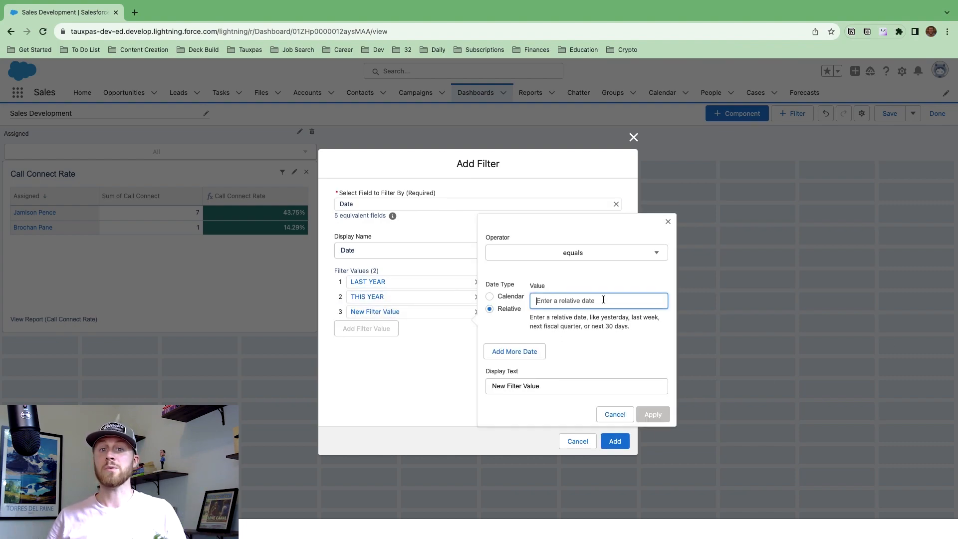
type("LAST MONTH")
left_click(653, 414)
left_click(389, 333)
left_click(490, 324)
left_click(599, 315)
type("THIS MONTH")
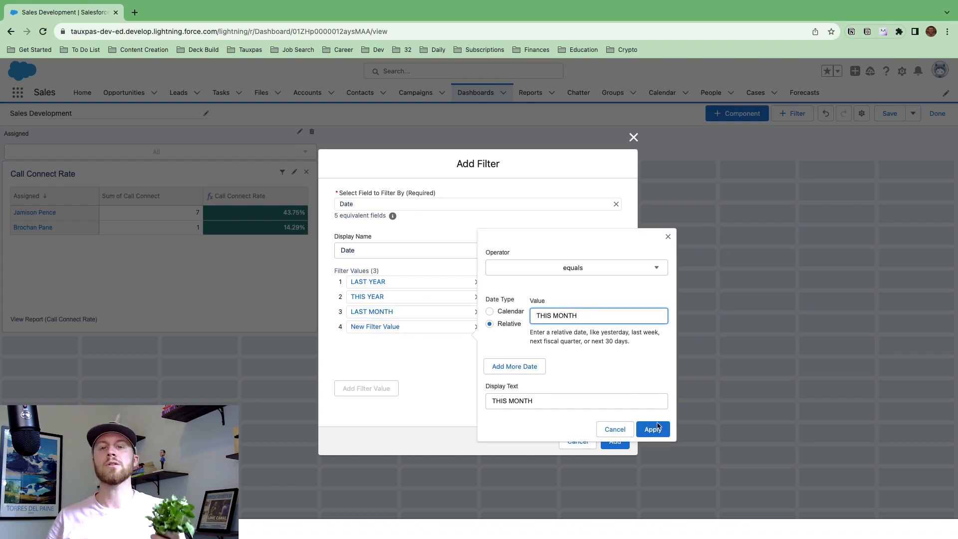
left_click(653, 430)
left_click(367, 343)
left_click(490, 328)
left_click(579, 320)
type("LAST 30 DAYS")
left_click(652, 434)
Enter LAST WEEK and THIS WEEK, add the Date filter, and save the dashboard.
left_click(366, 392)
left_click(490, 328)
left_click(599, 320)
type("LAST WEEK")
left_click(653, 434)
left_click(366, 393)
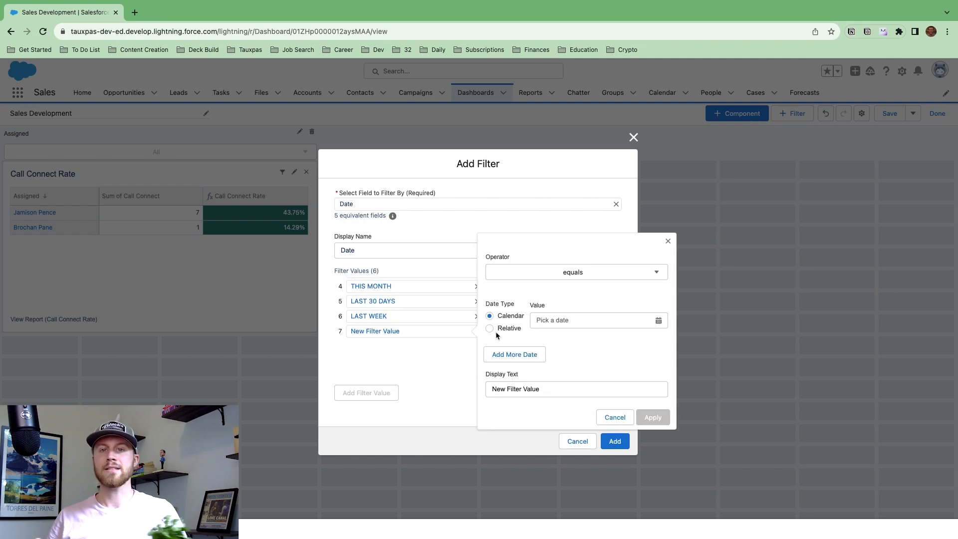
left_click(489, 328)
left_click(639, 322)
type("THIS WEEK")
left_click(653, 434)
left_click(615, 442)
left_click(892, 116)
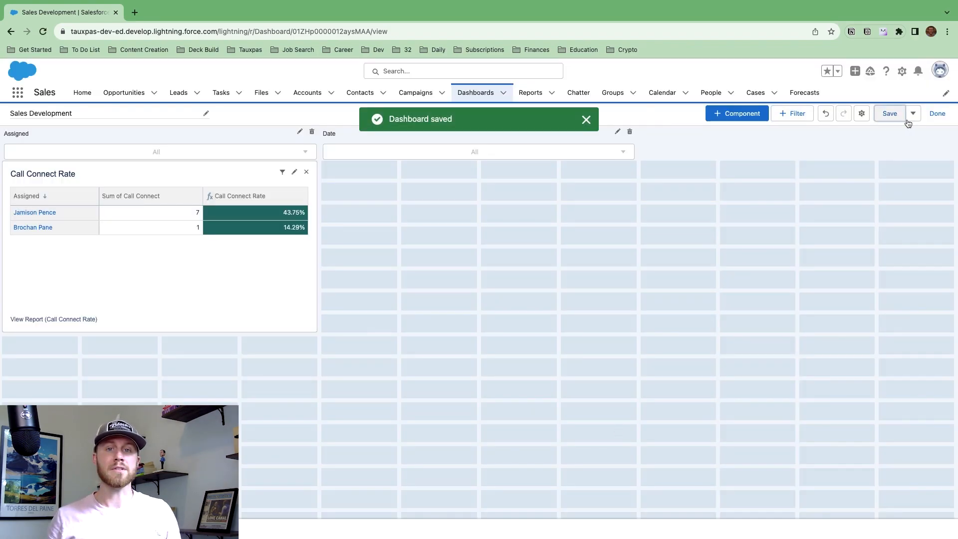